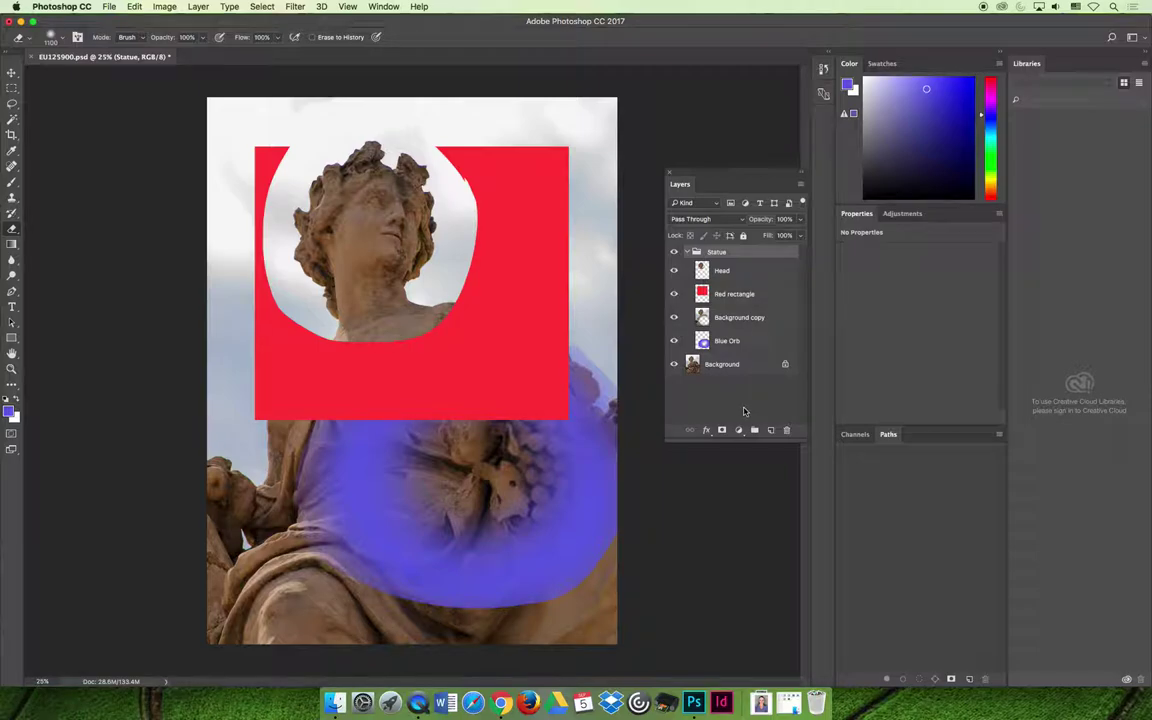
# Toggle the Red rectangle layer's visibility off and back on to compare the statue photo
pyautogui.click(673, 293)
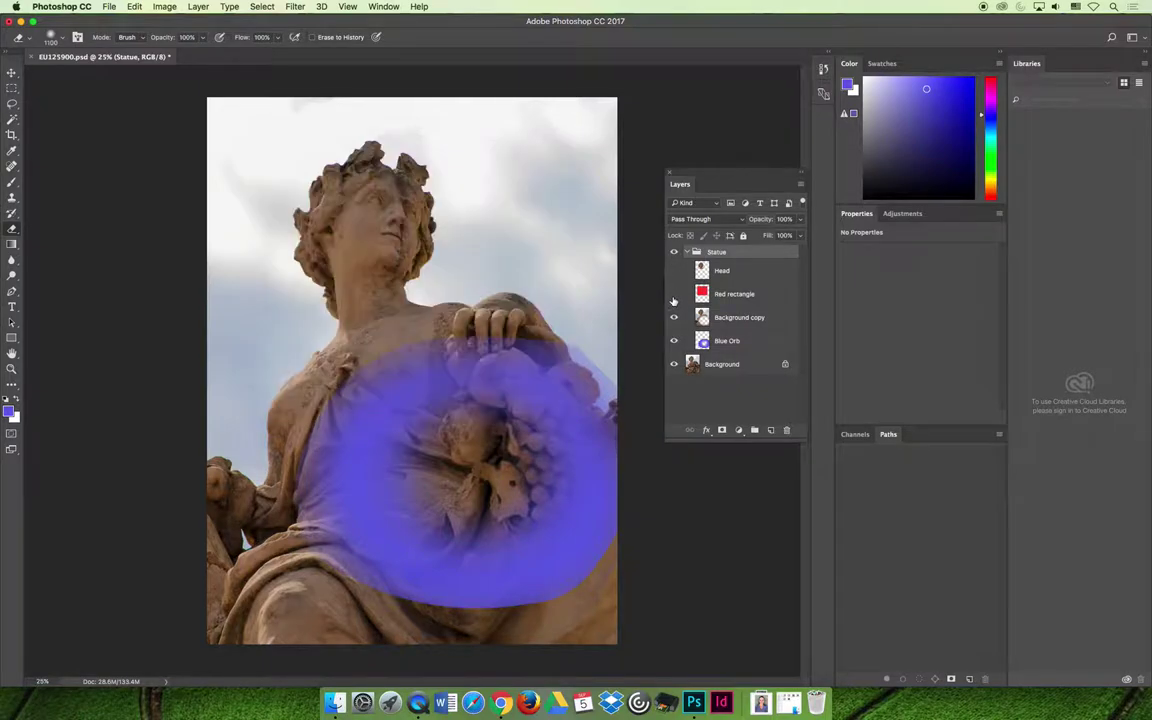
pyautogui.click(673, 293)
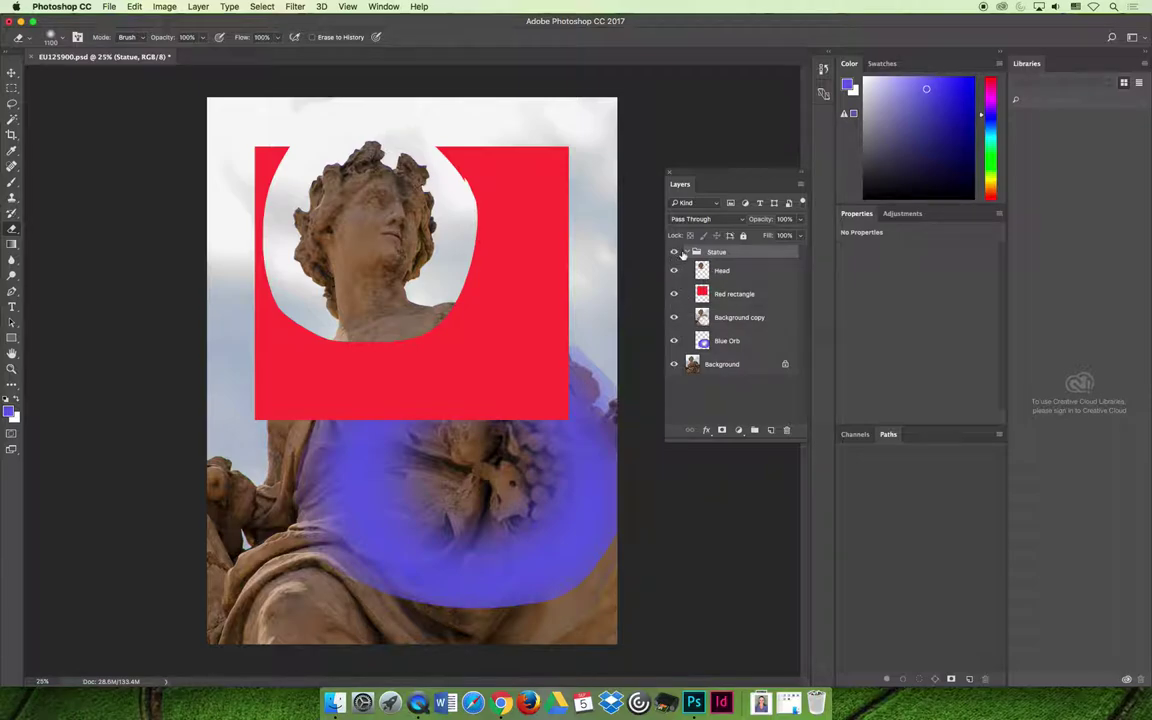
# Hide the Red rectangle, Background copy and Blue Orb layers and zoom in on the statue's face
pyautogui.moveTo(670, 310); pyautogui.dragTo(674, 365)
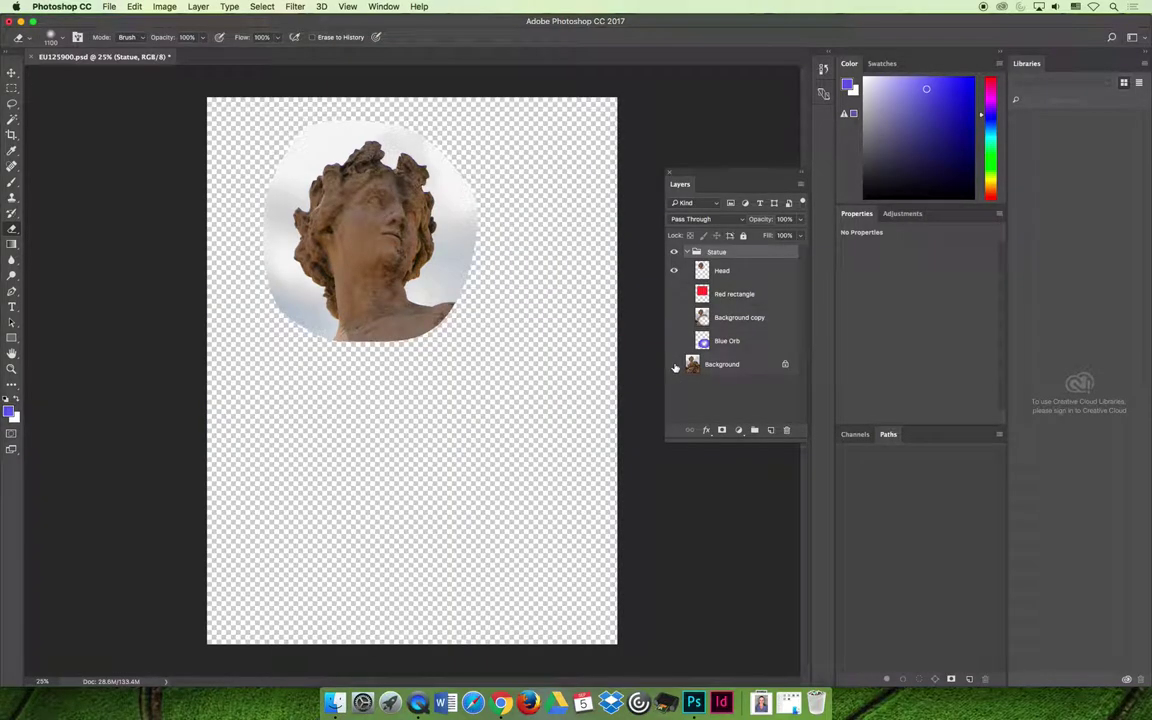
pyautogui.click(11, 368)
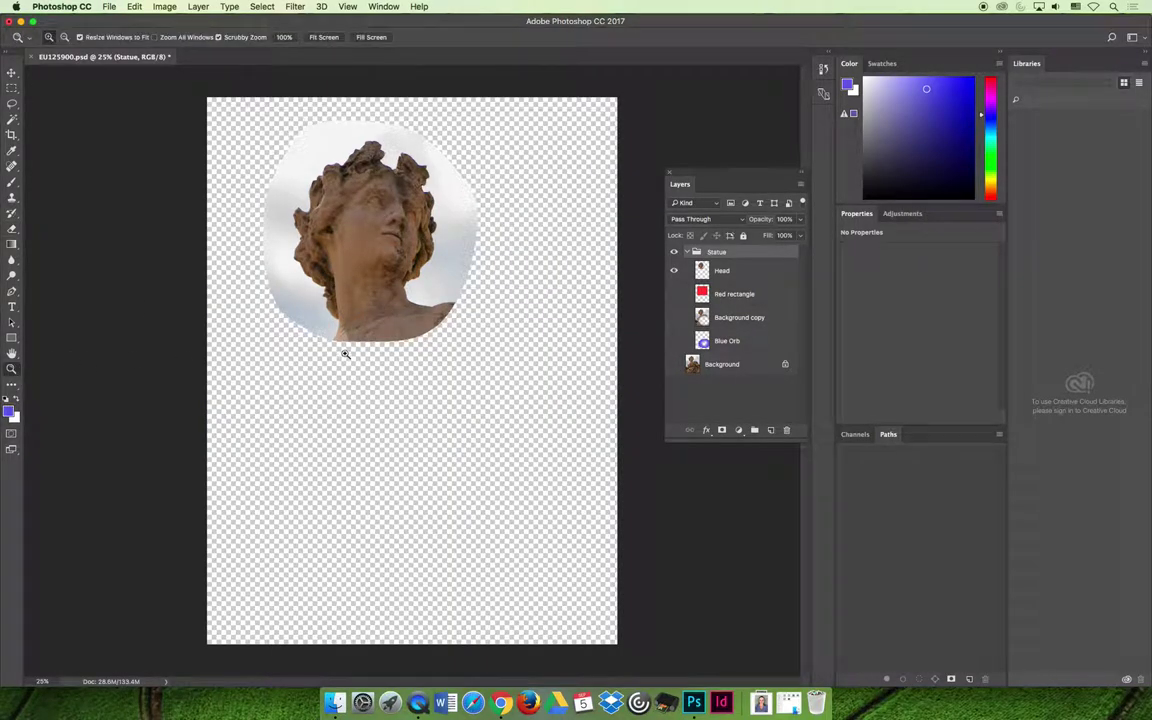
pyautogui.moveTo(347, 200); pyautogui.dragTo(401, 366)
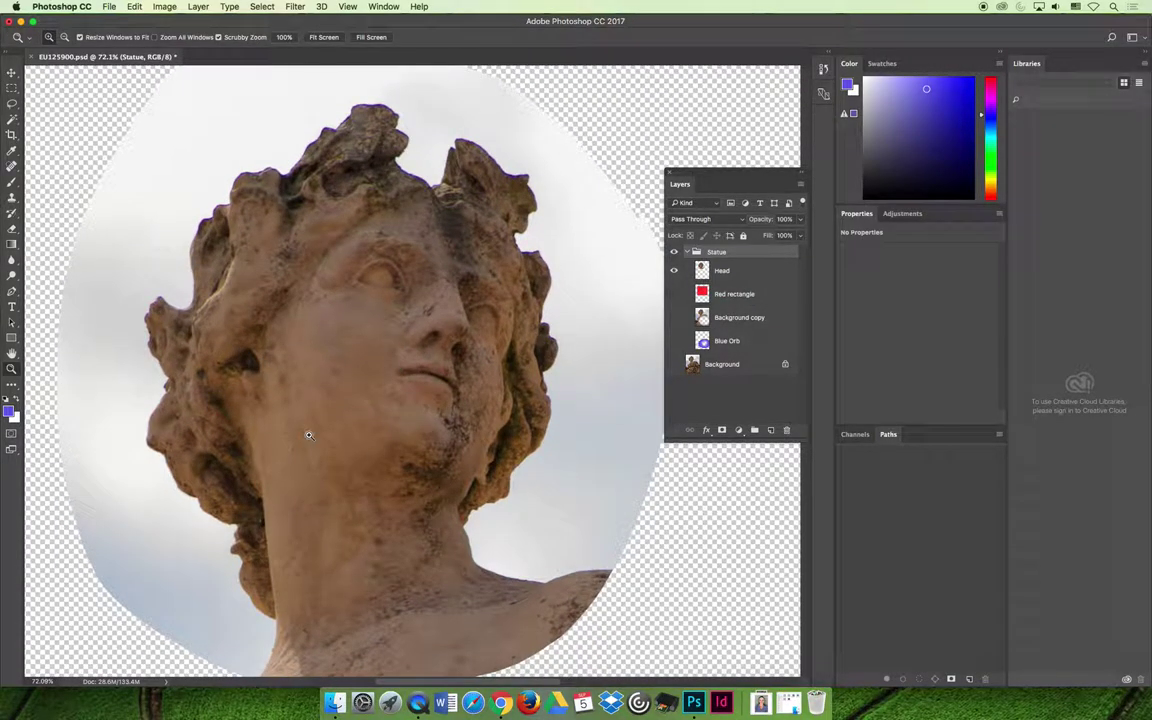
# On the Head layer, Magic Wand-select and delete the sky above and left of the head
pyautogui.click(12, 119)
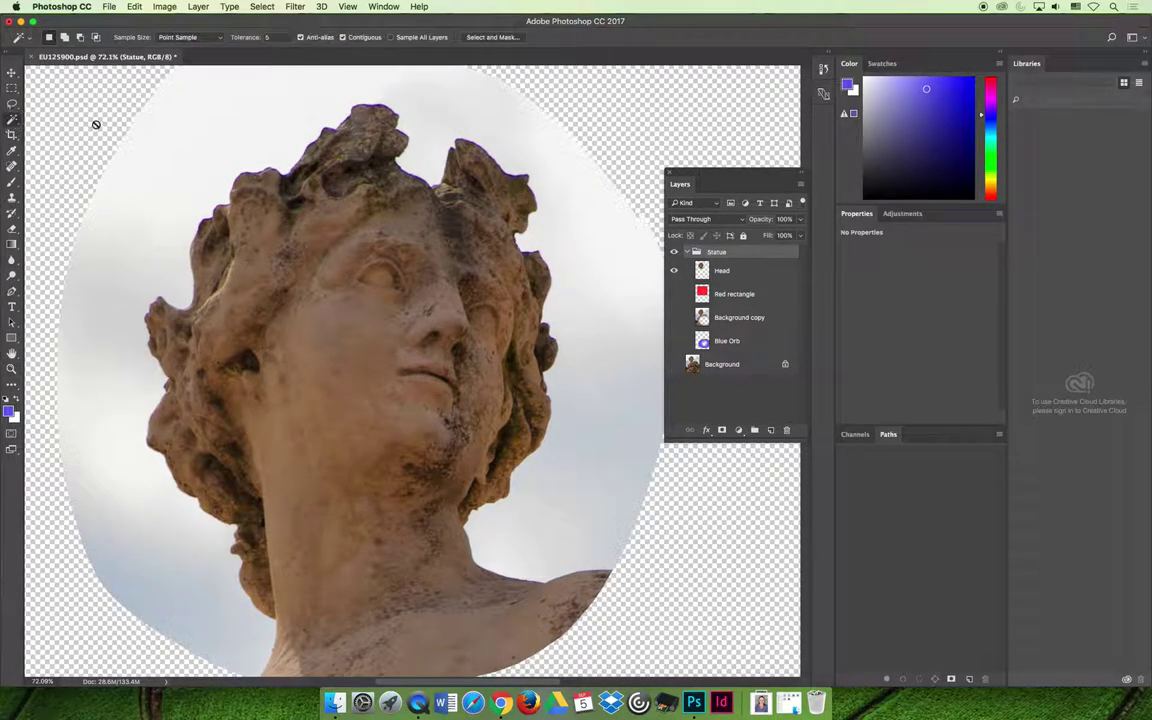
pyautogui.click(722, 270)
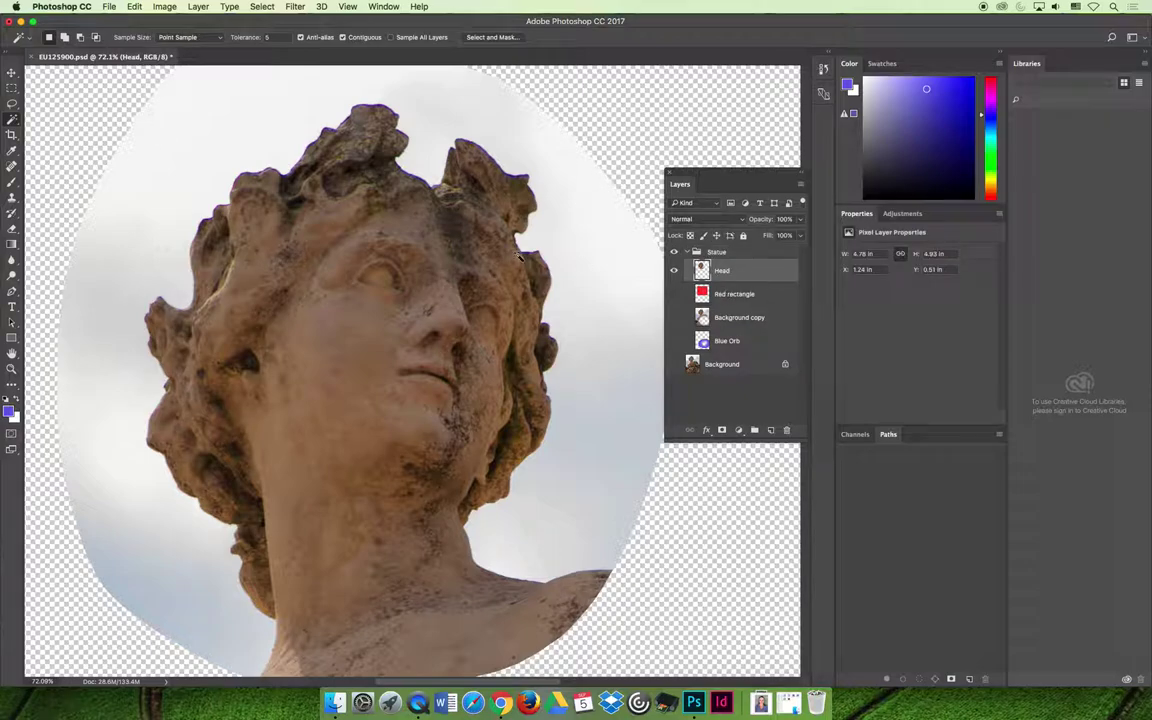
pyautogui.click(209, 155)
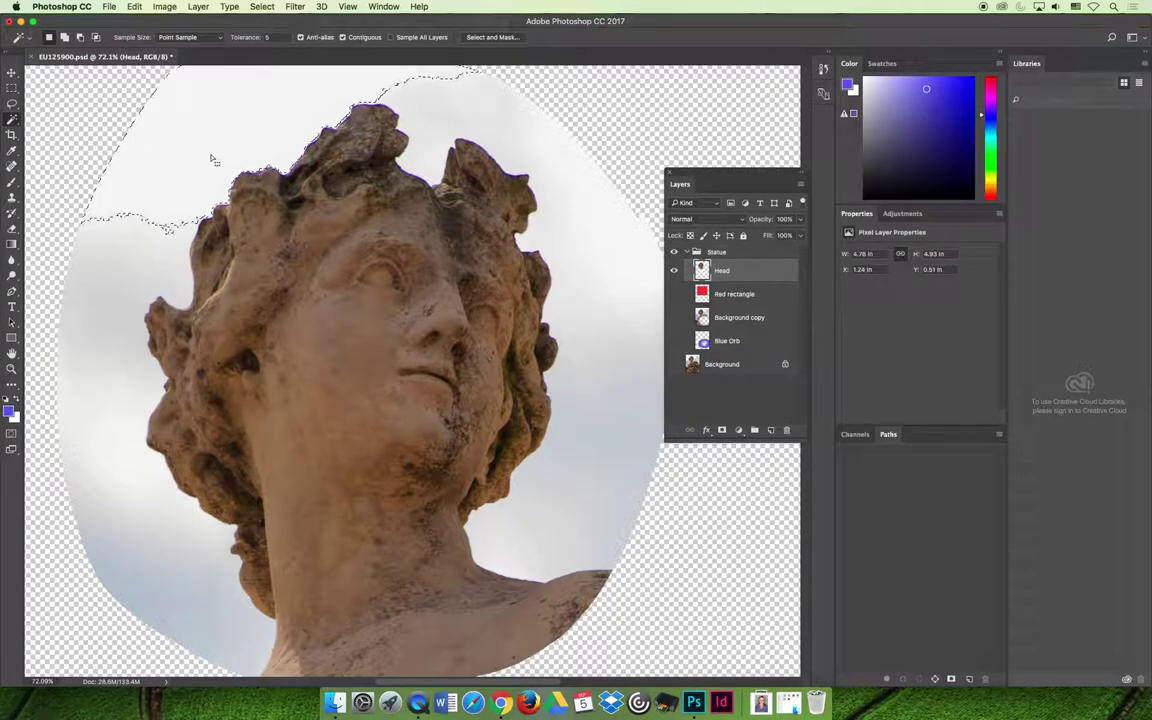
pyautogui.press('Delete')
pyautogui.click(130, 232)
pyautogui.click(132, 313)
pyautogui.press('Delete')
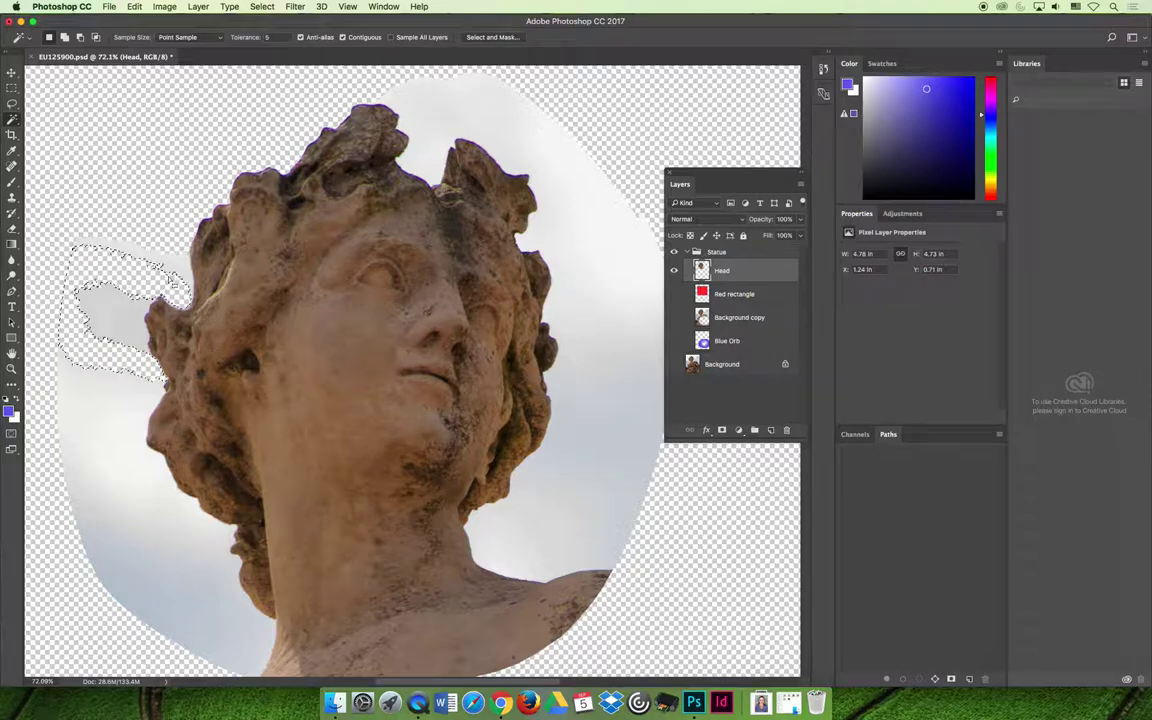
# Select the sky right of the head, toggling the Background layer to check for leftover sky
pyautogui.click(674, 364)
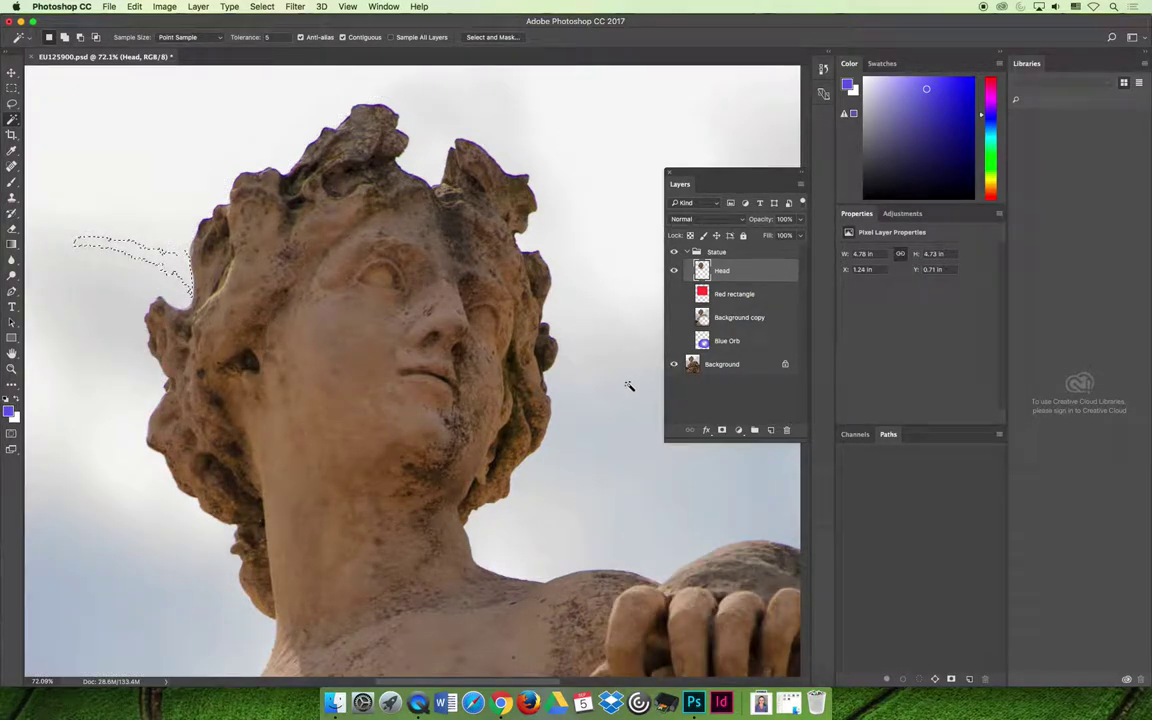
pyautogui.click(594, 326)
pyautogui.moveTo(638, 265); pyautogui.dragTo(509, 257)
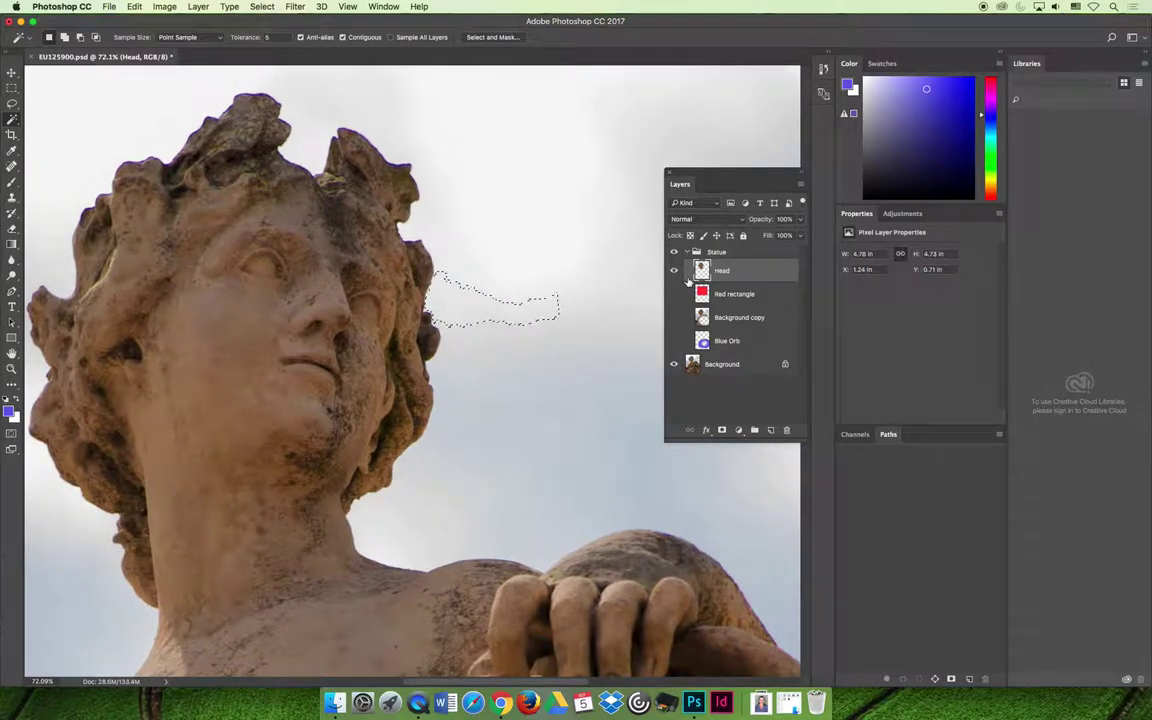
pyautogui.click(674, 364)
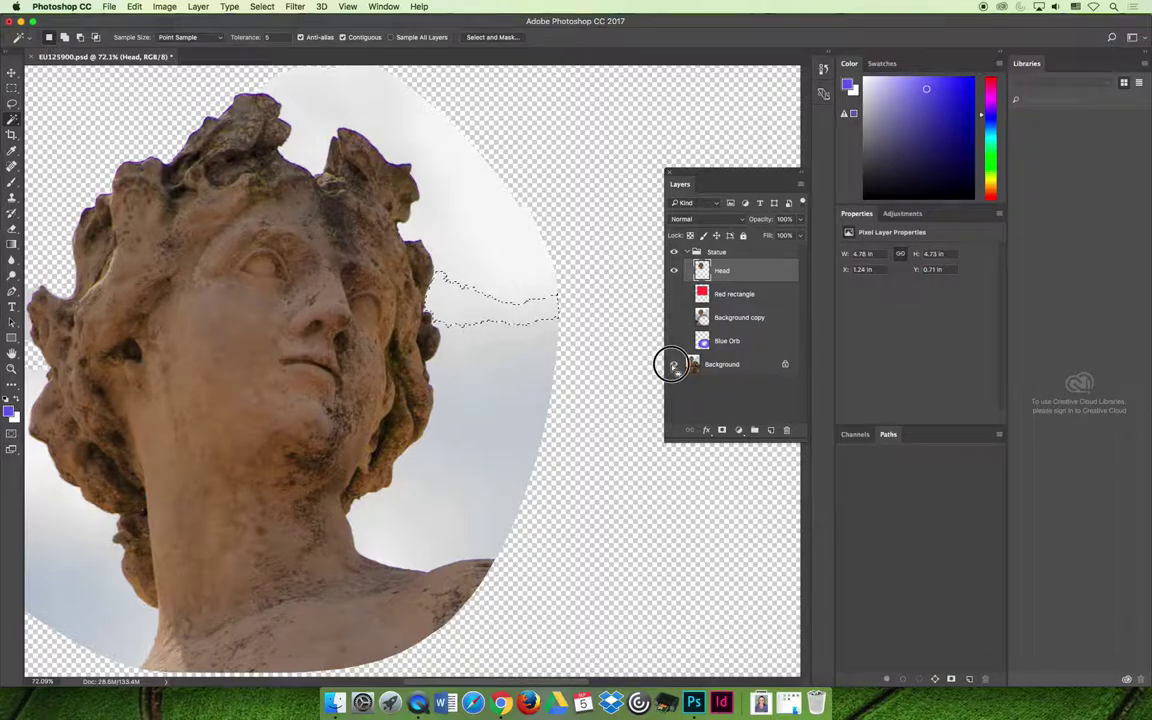
pyautogui.click(674, 364)
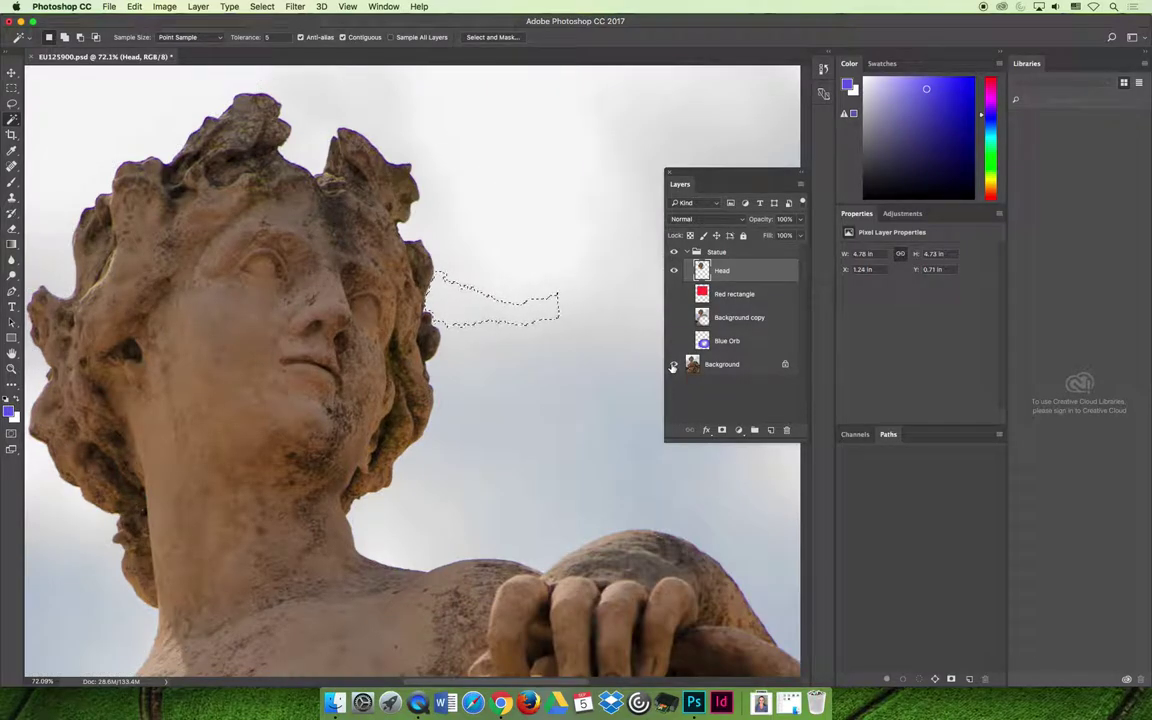
# Select the sky strips beside the right curls at tolerance 5, then hide Background to inspect edges
pyautogui.click(511, 273)
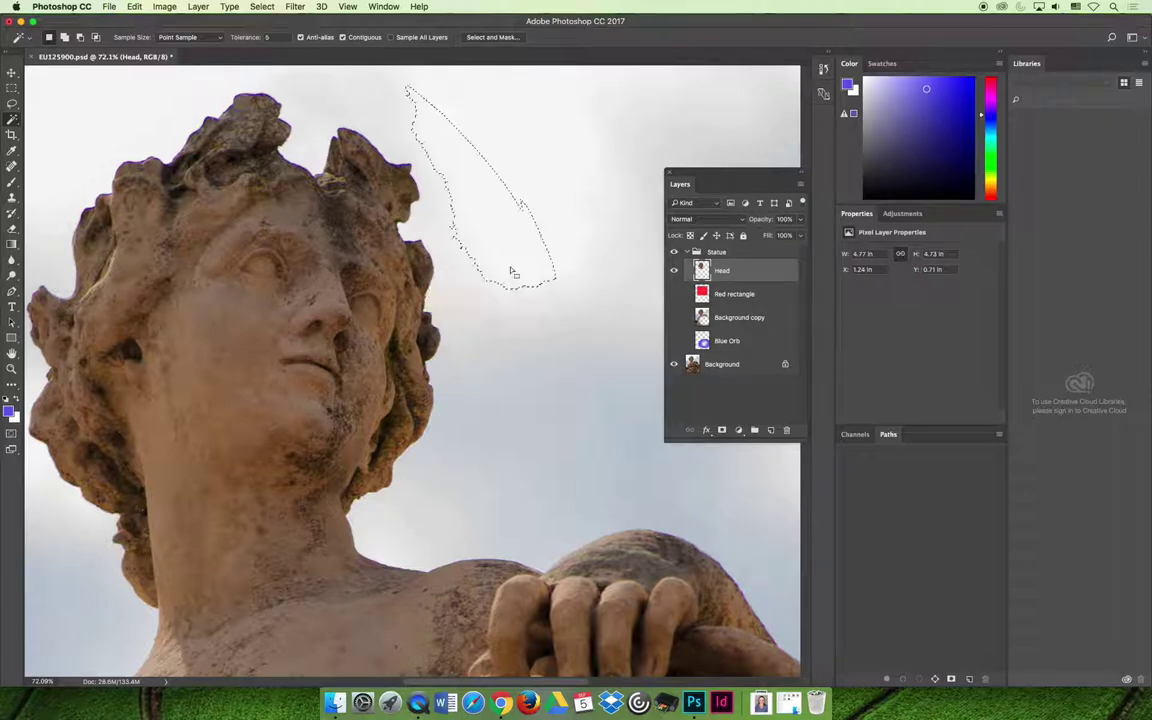
pyautogui.keyDown('shift'); pyautogui.click(439, 220); pyautogui.keyUp('shift')
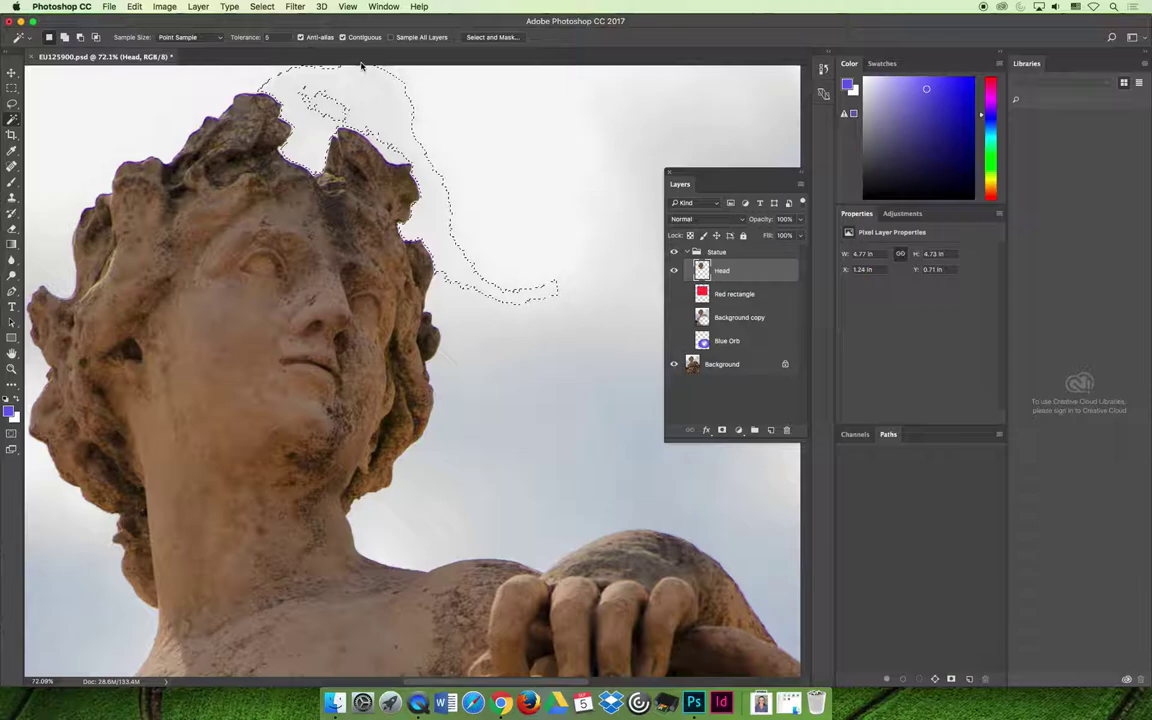
pyautogui.keyDown('alt'); pyautogui.click(395, 115); pyautogui.keyUp('alt')
pyautogui.click(397, 146)
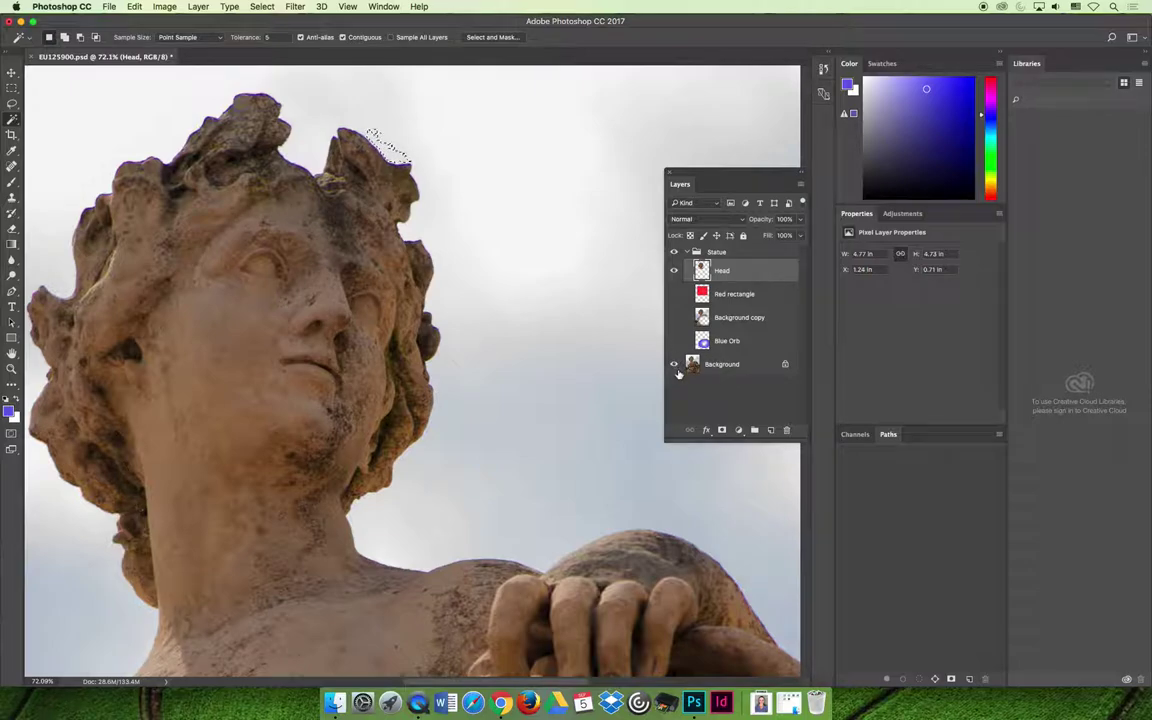
pyautogui.click(674, 364)
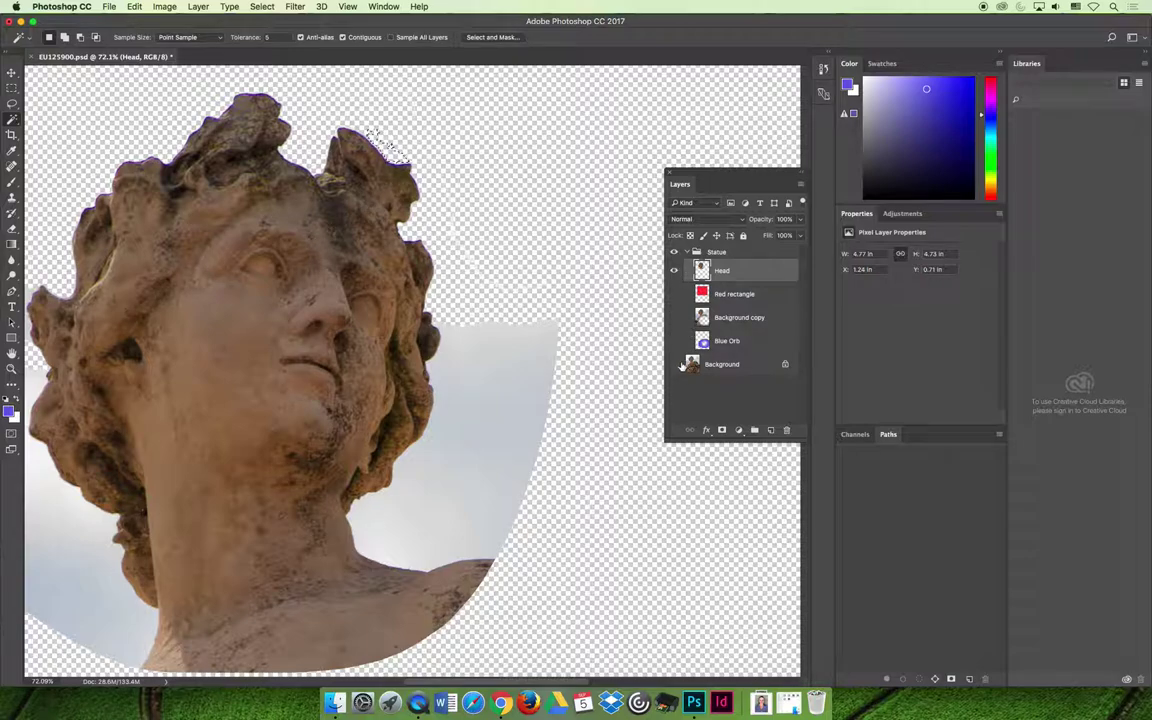
# On the Background layer, select the wavy upper sky band and fill it with blue
pyautogui.click(674, 364)
pyautogui.click(726, 367)
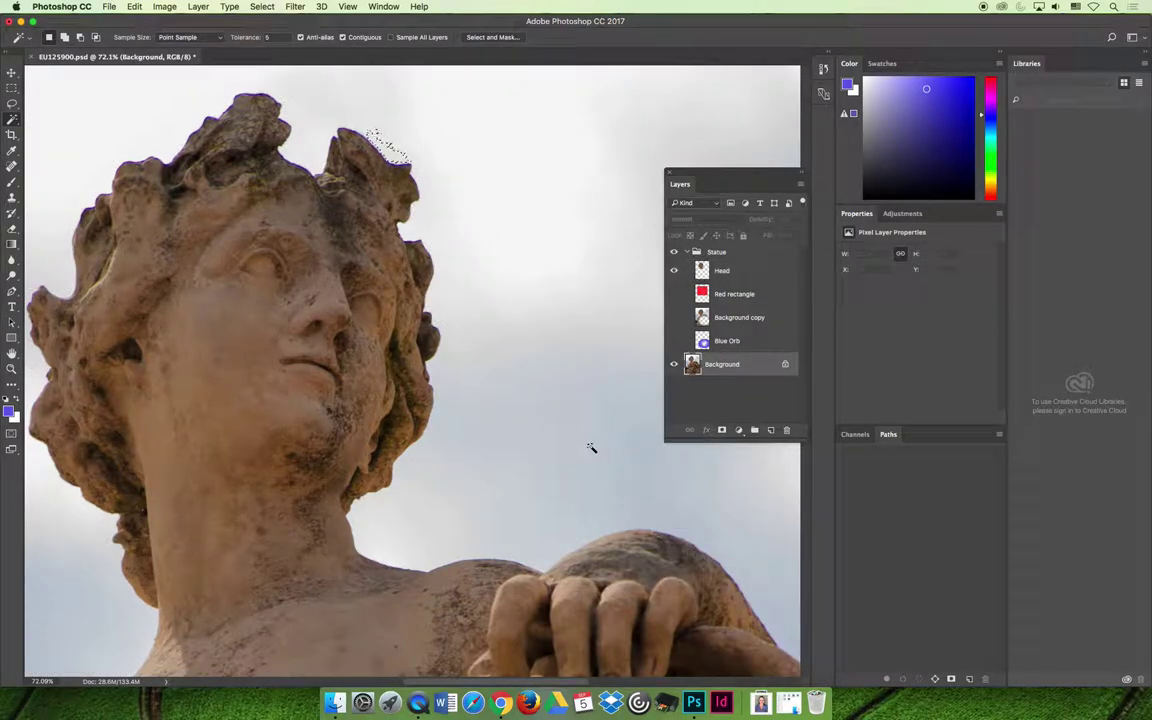
pyautogui.click(549, 289)
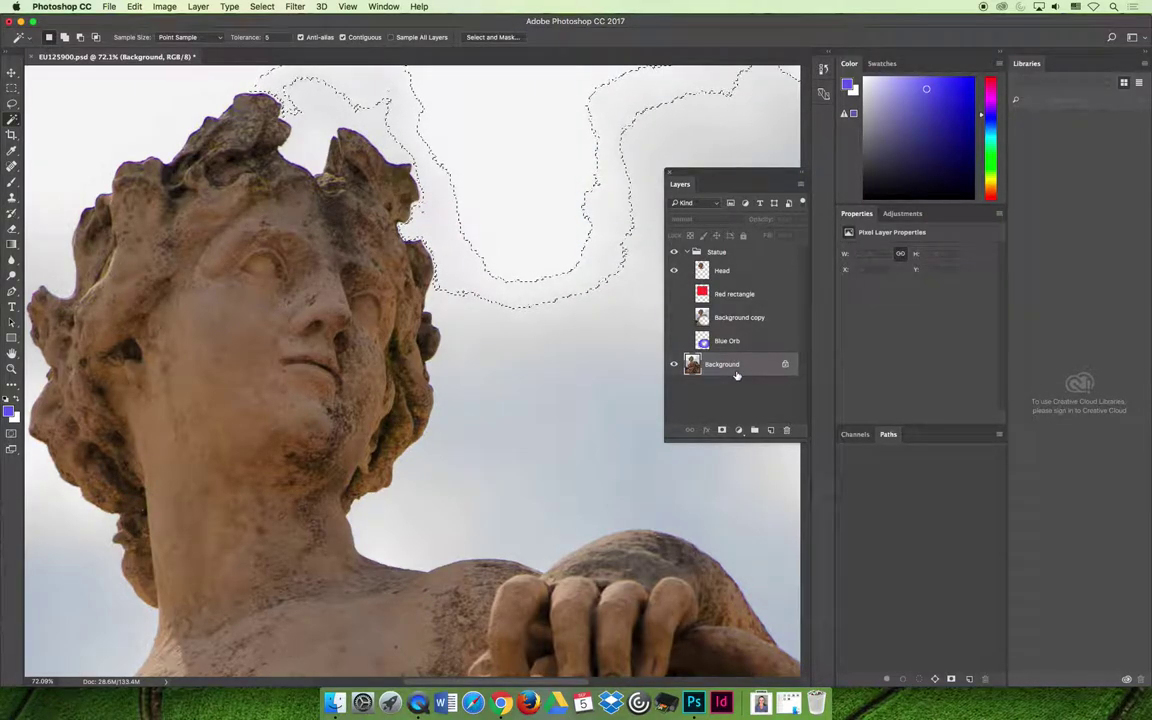
pyautogui.hotkey('shift', 'BackSpace')
pyautogui.click(657, 280)
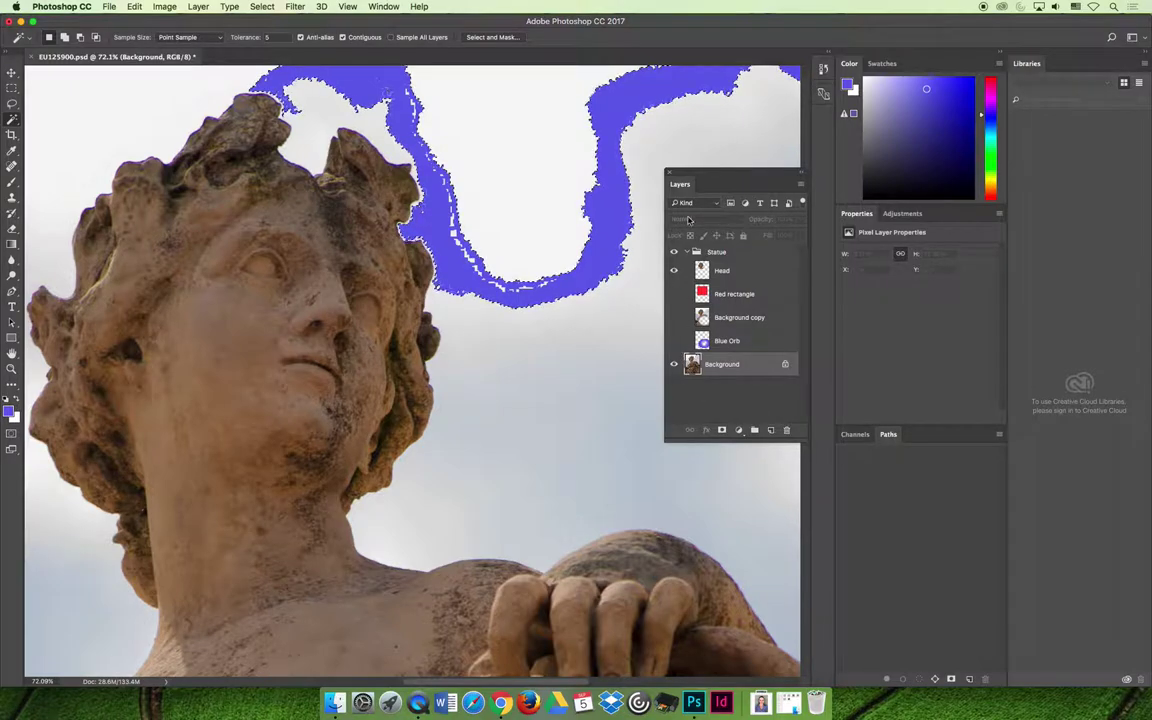
# Hide the Head layer and the Statue group, then zoom out to see the fill
pyautogui.click(673, 270)
pyautogui.click(674, 253)
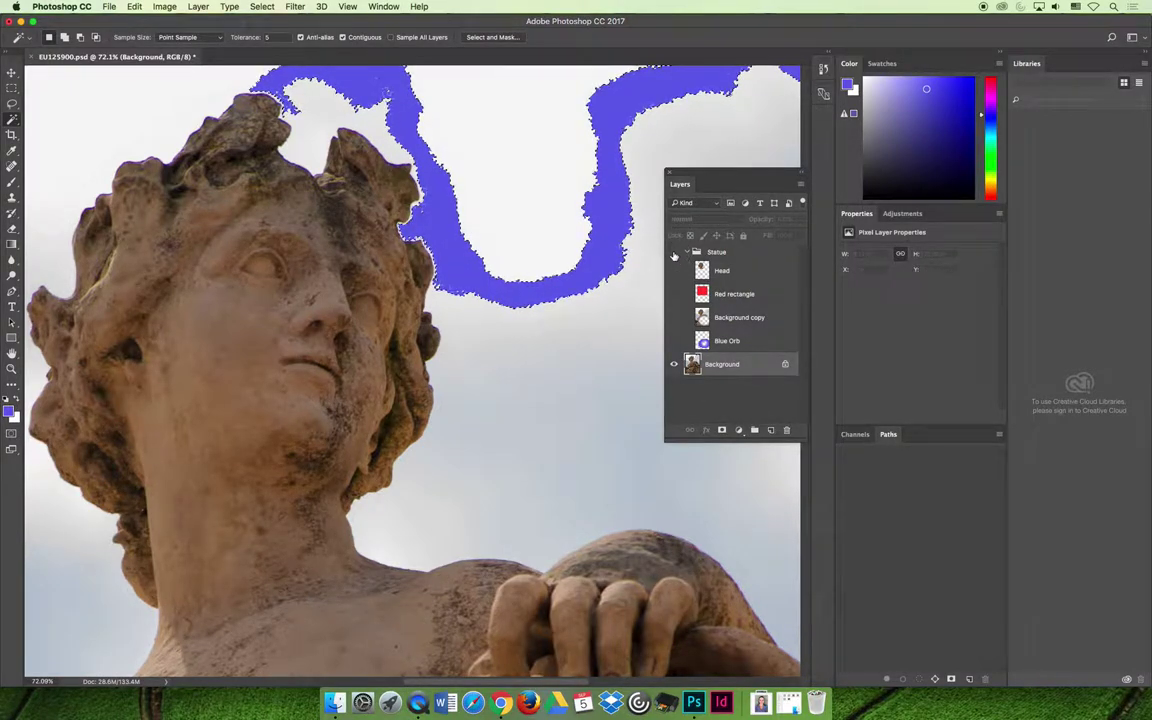
pyautogui.press('super+minus')
pyautogui.press('super+minus')
pyautogui.press('super+minus')
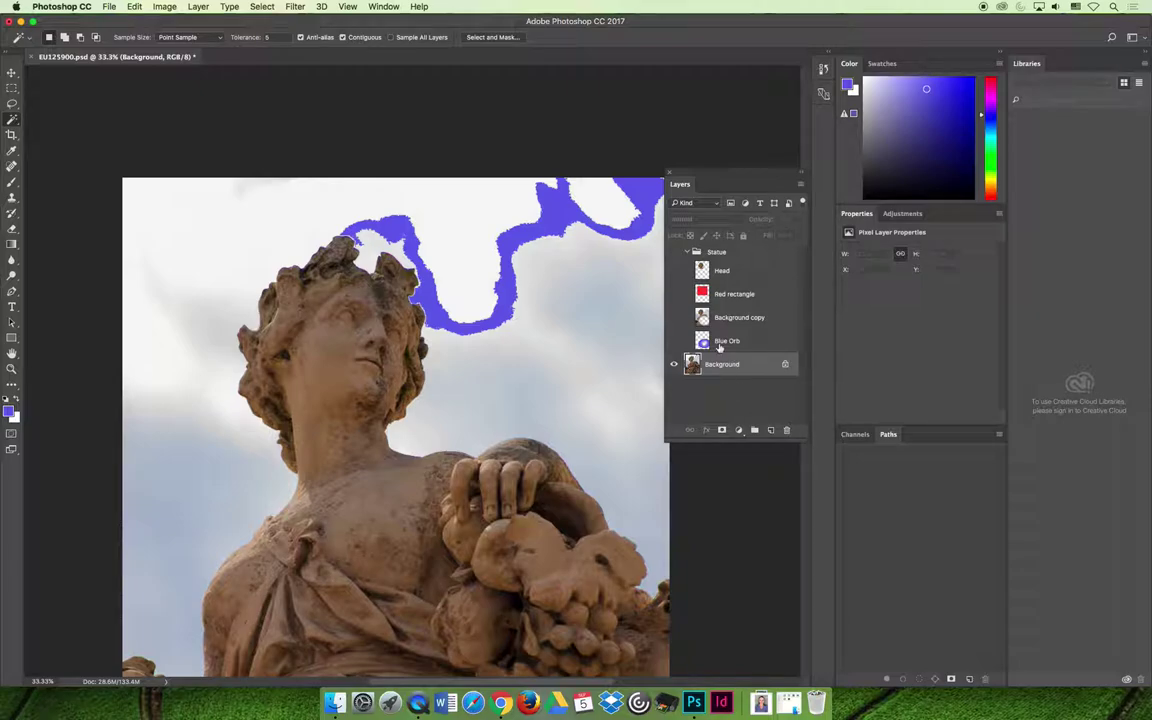
# Step backward twice to undo the deselect and the blue fill
pyautogui.click(134, 7)
pyautogui.click(138, 43)
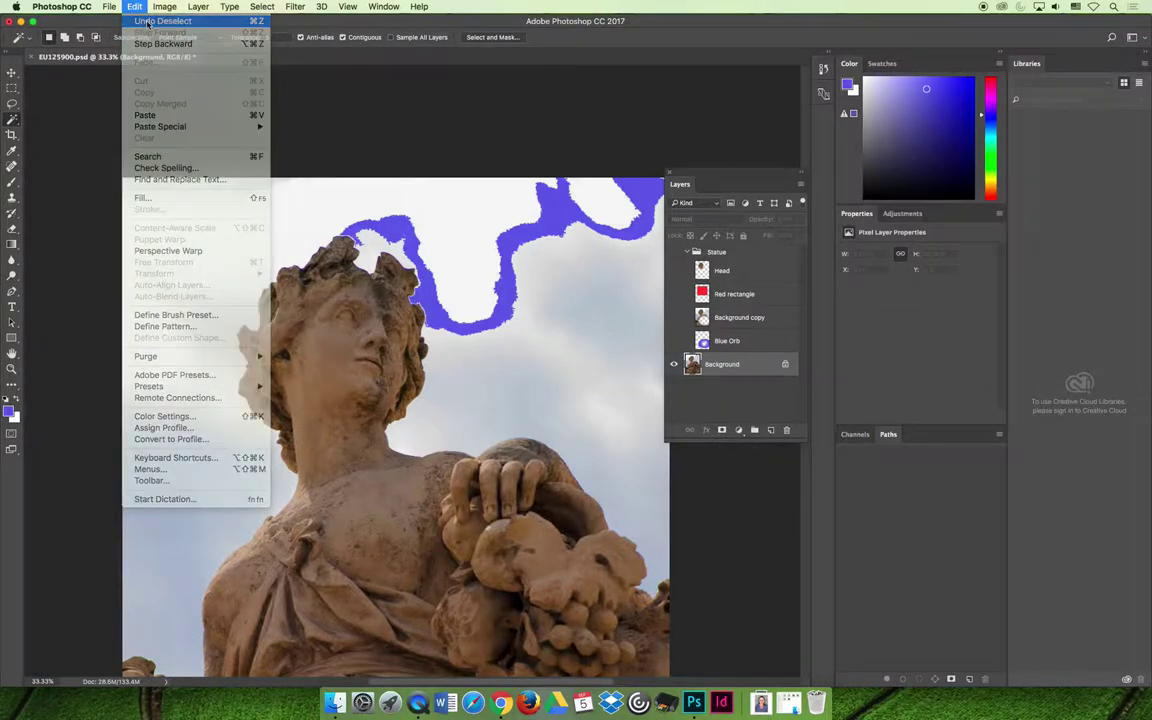
pyautogui.click(134, 7)
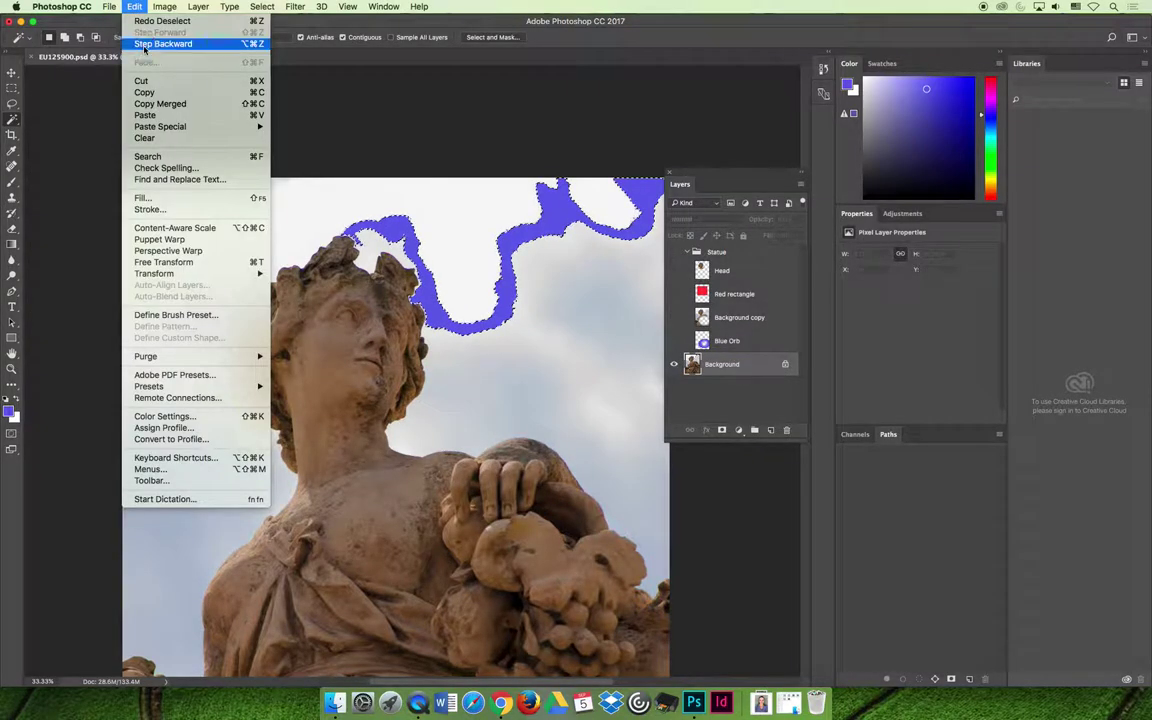
pyautogui.click(141, 44)
# Show the Statue group and Head layer, hide Background, and start a new selection
pyautogui.click(673, 252)
pyautogui.click(673, 270)
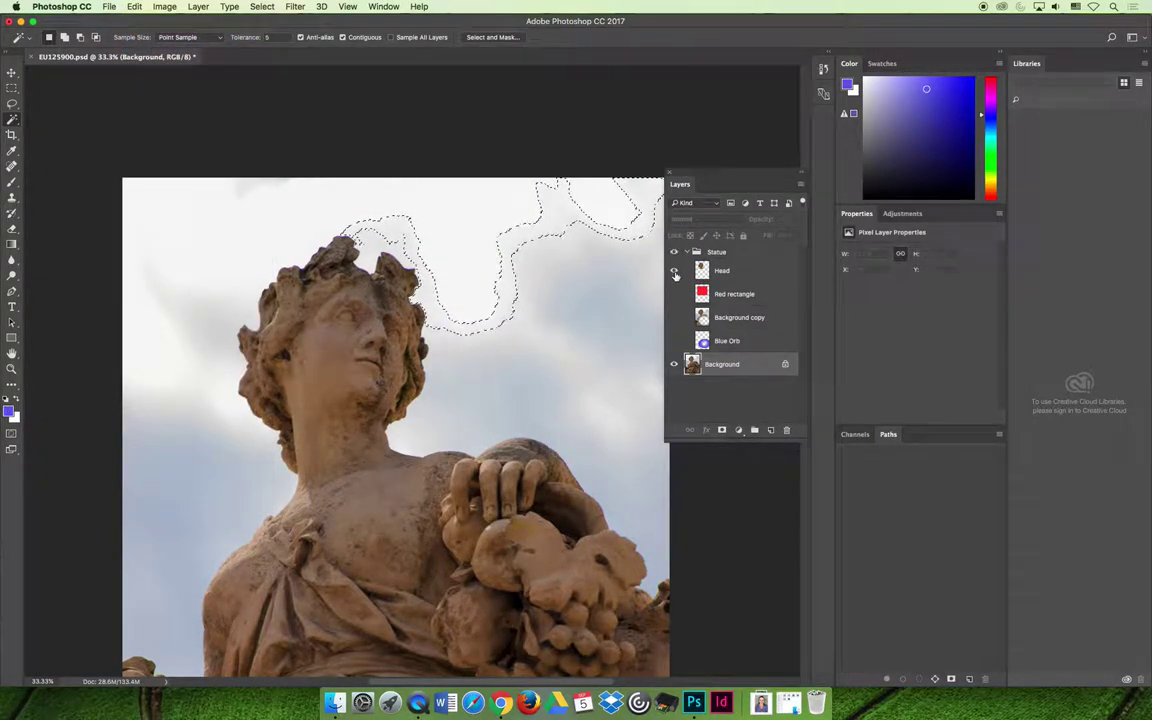
pyautogui.click(673, 364)
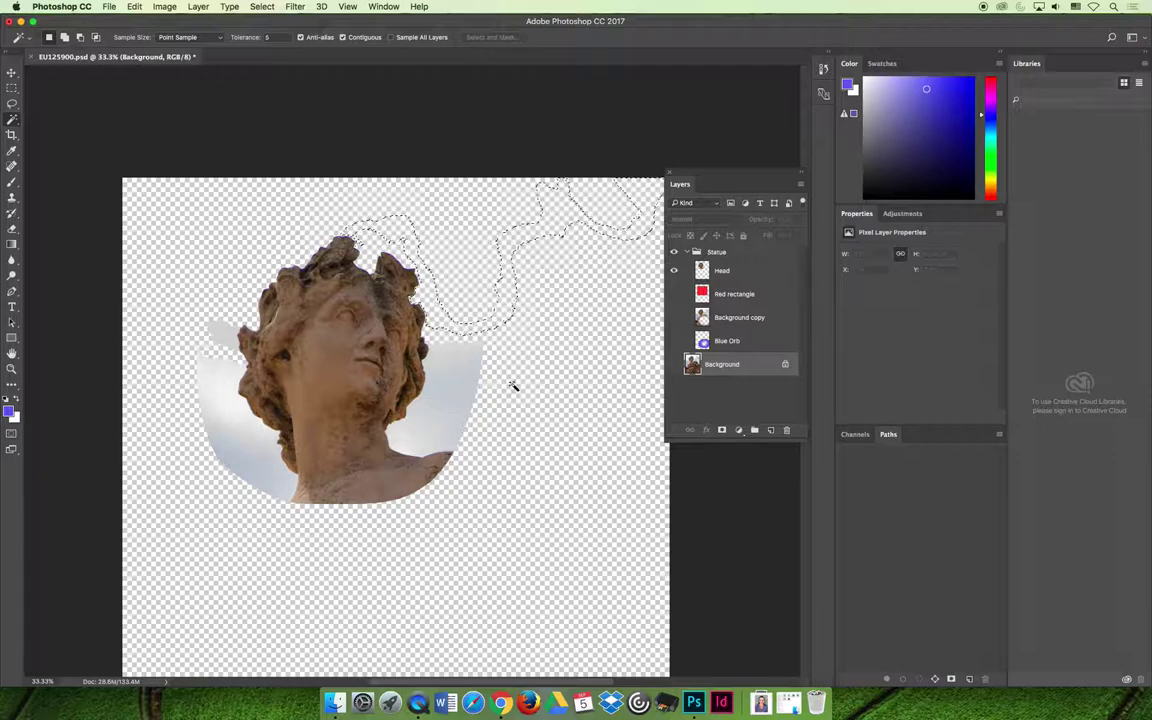
pyautogui.click(460, 362)
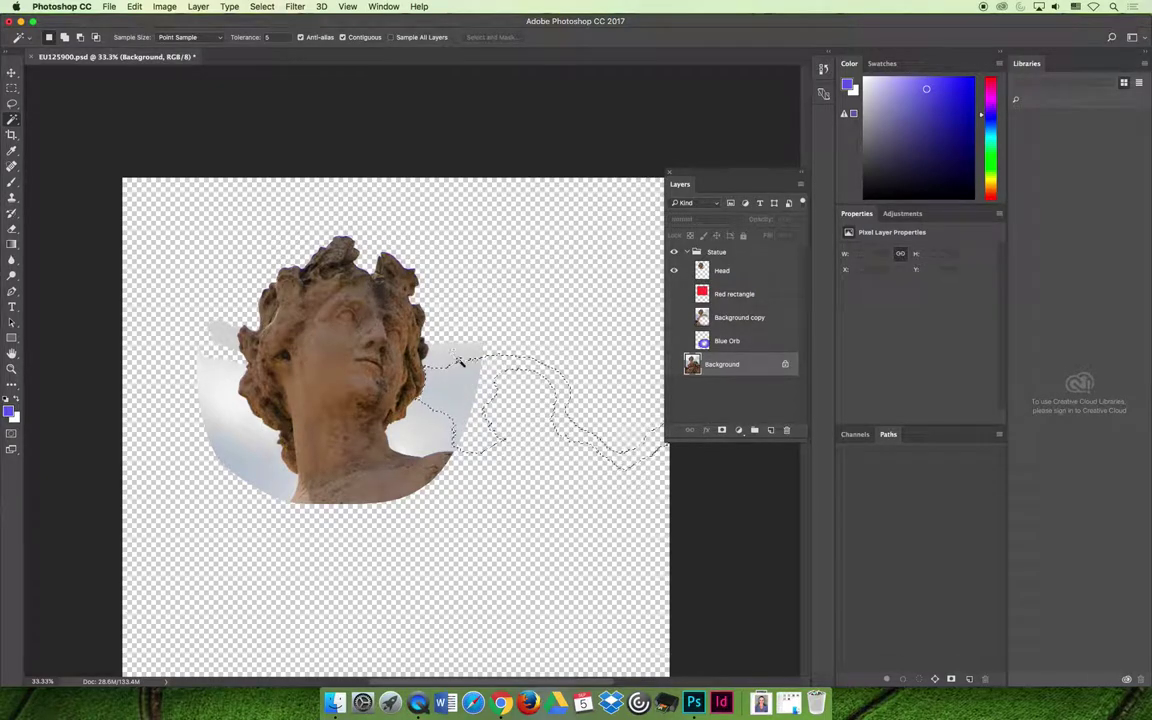
pyautogui.click(749, 272)
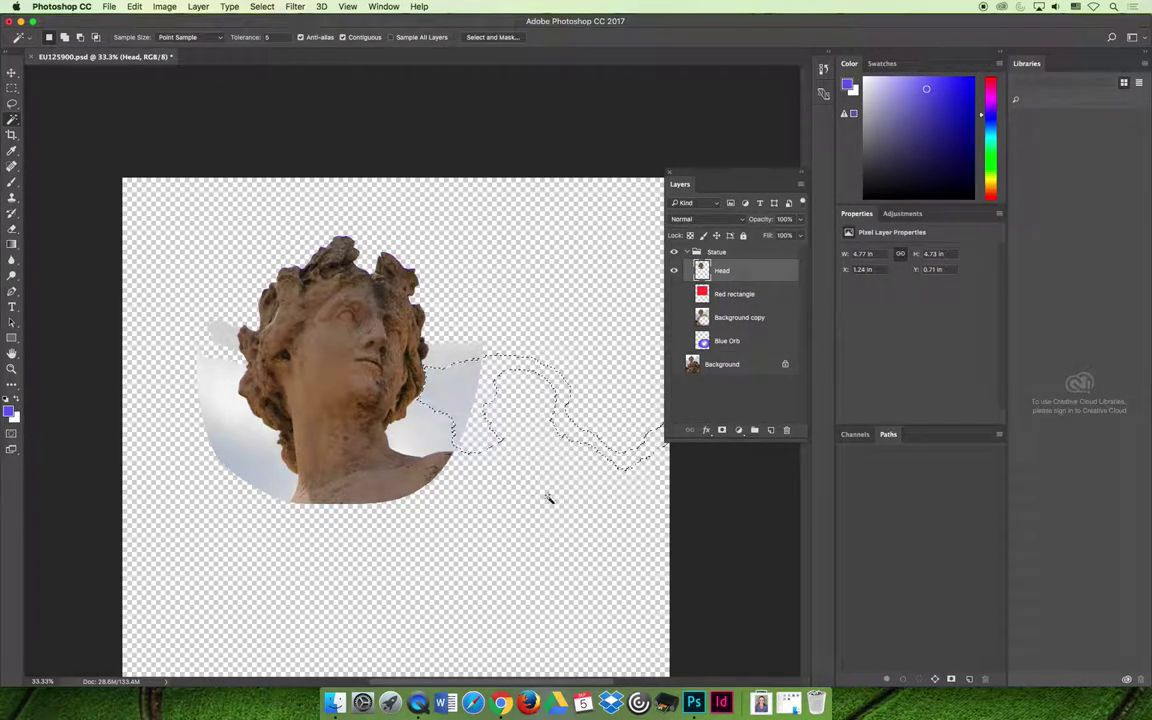
pyautogui.click(738, 365)
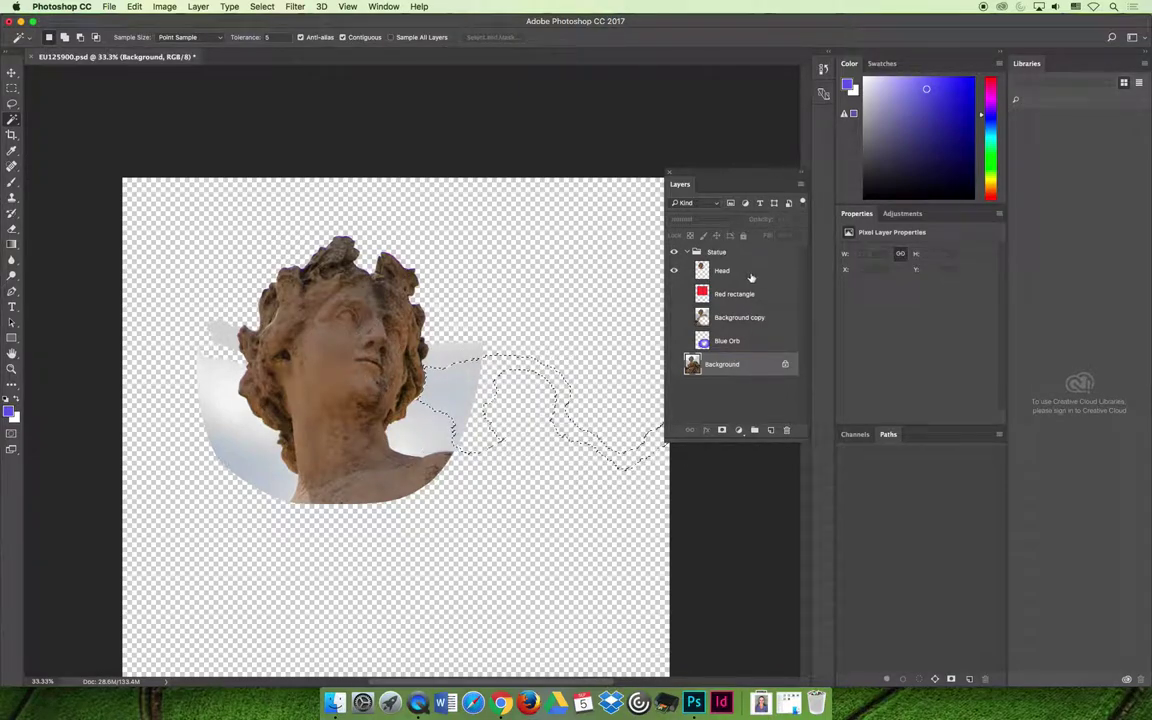
# On the Head layer, delete the stray wisps right of the head and the grey patches to its left
pyautogui.click(718, 270)
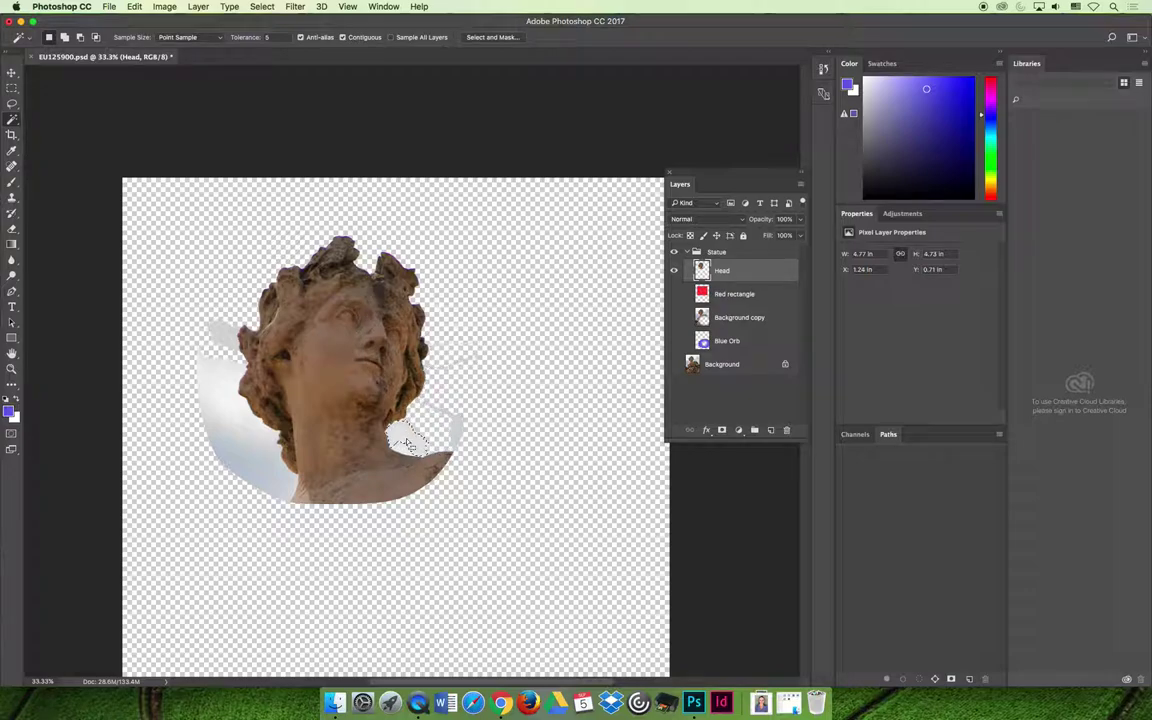
pyautogui.click(466, 360)
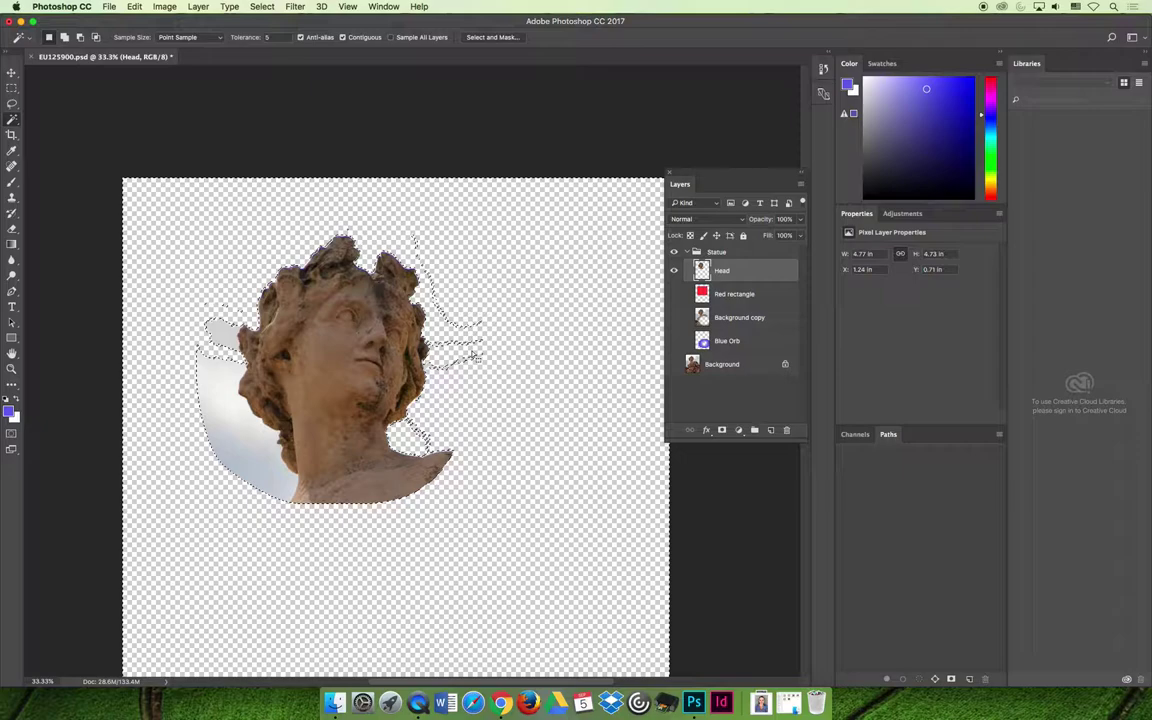
pyautogui.press('Delete')
pyautogui.click(224, 385)
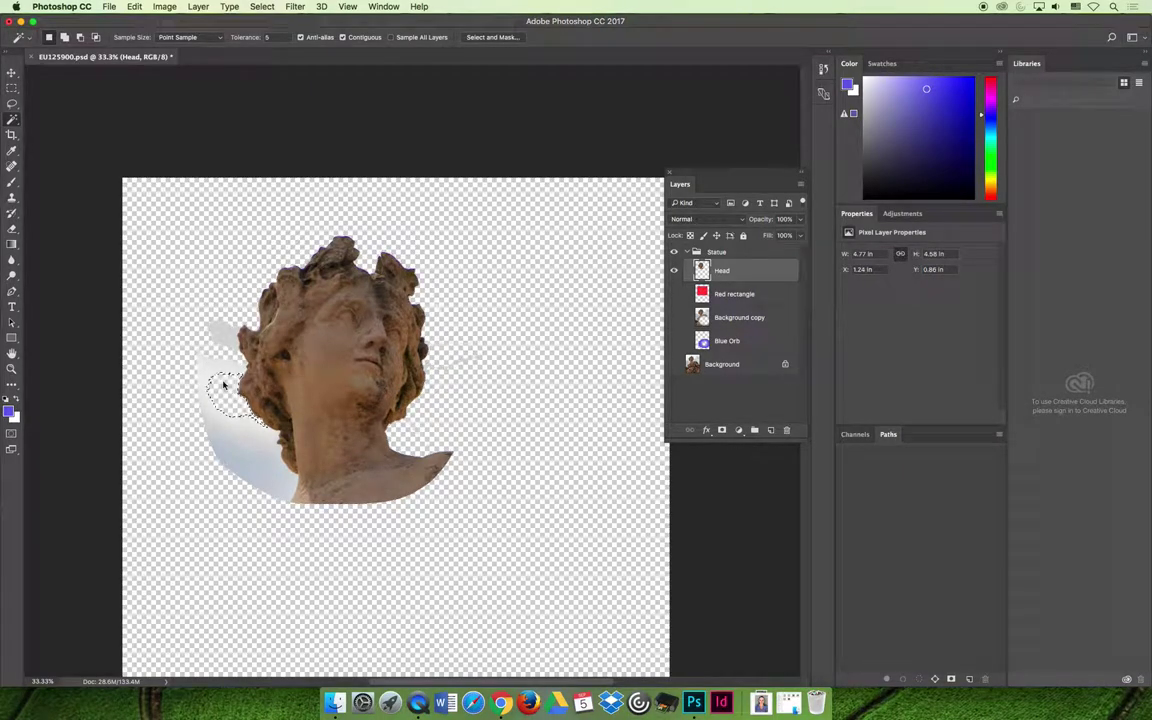
pyautogui.press('Delete')
pyautogui.click(225, 337)
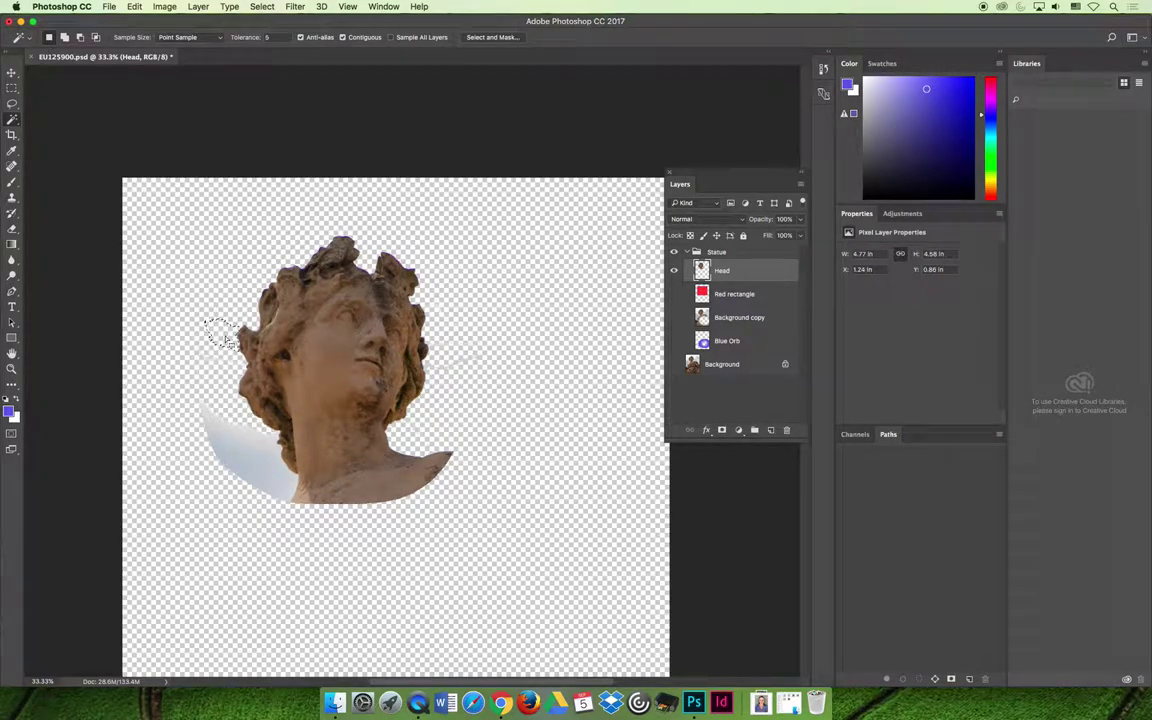
pyautogui.press('Delete')
pyautogui.click(262, 445)
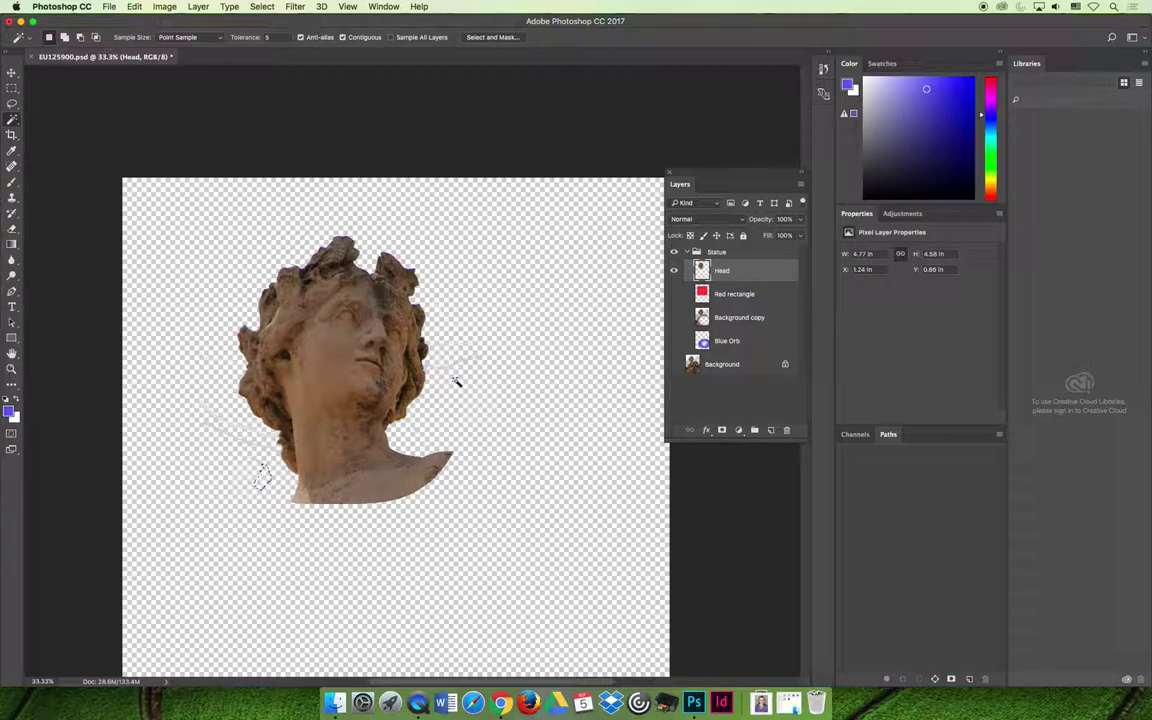
pyautogui.click(449, 369)
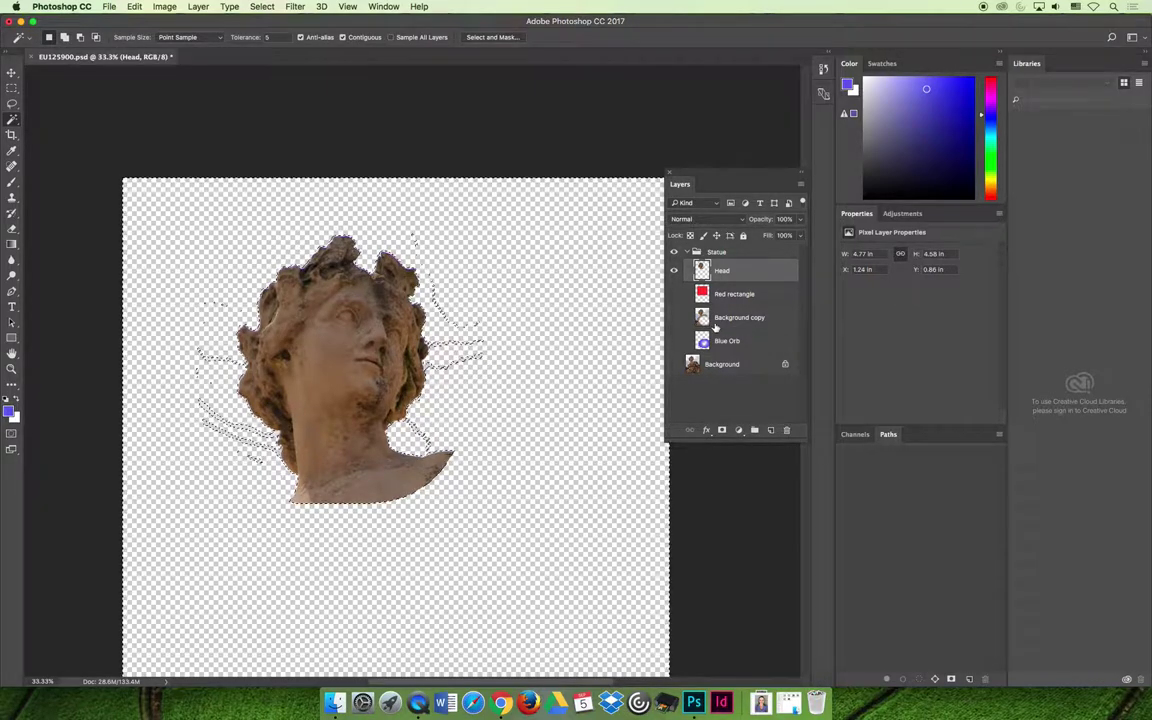
# Zoom to about 214% on the grey fragments right of the head and clear the selection
pyautogui.click(12, 72)
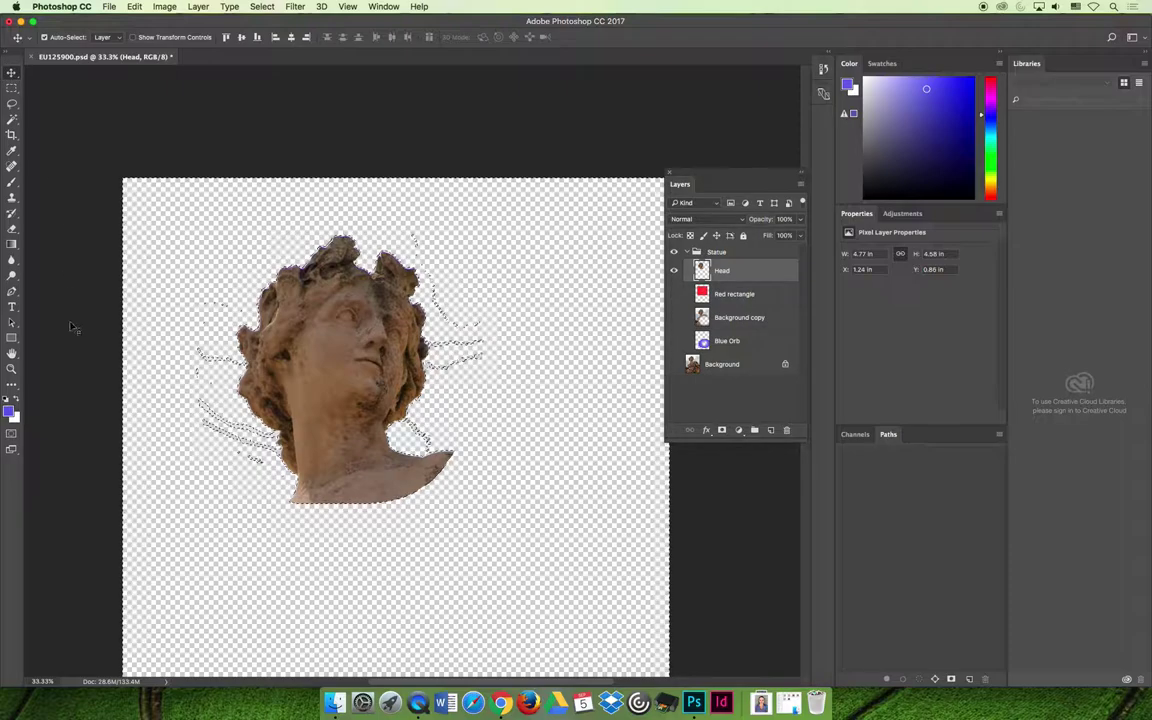
pyautogui.press('z')
pyautogui.moveTo(447, 352); pyautogui.dragTo(388, 334)
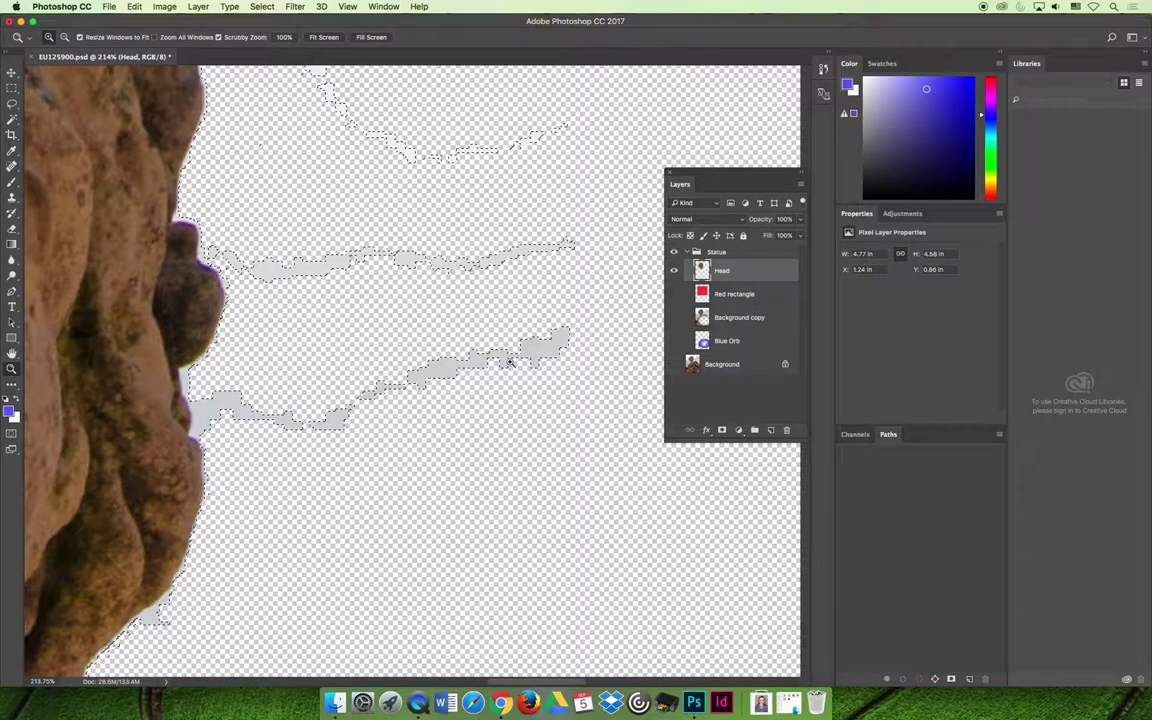
pyautogui.click(12, 119)
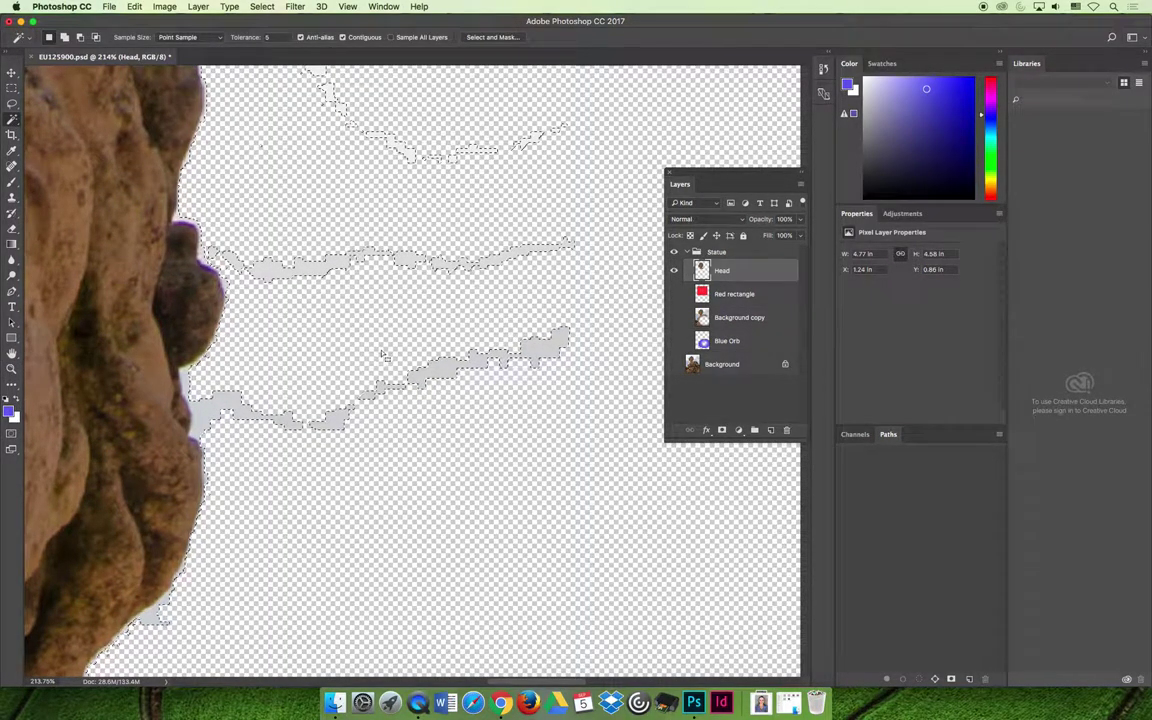
pyautogui.press('super+d')
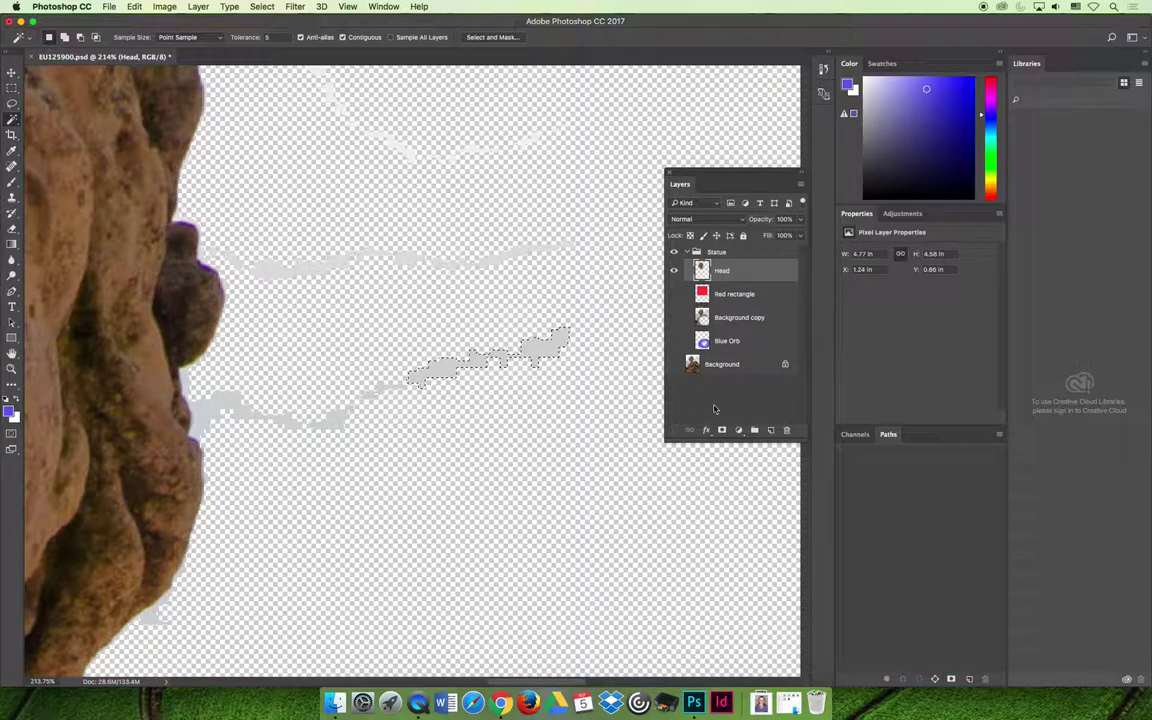
pyautogui.click(765, 300)
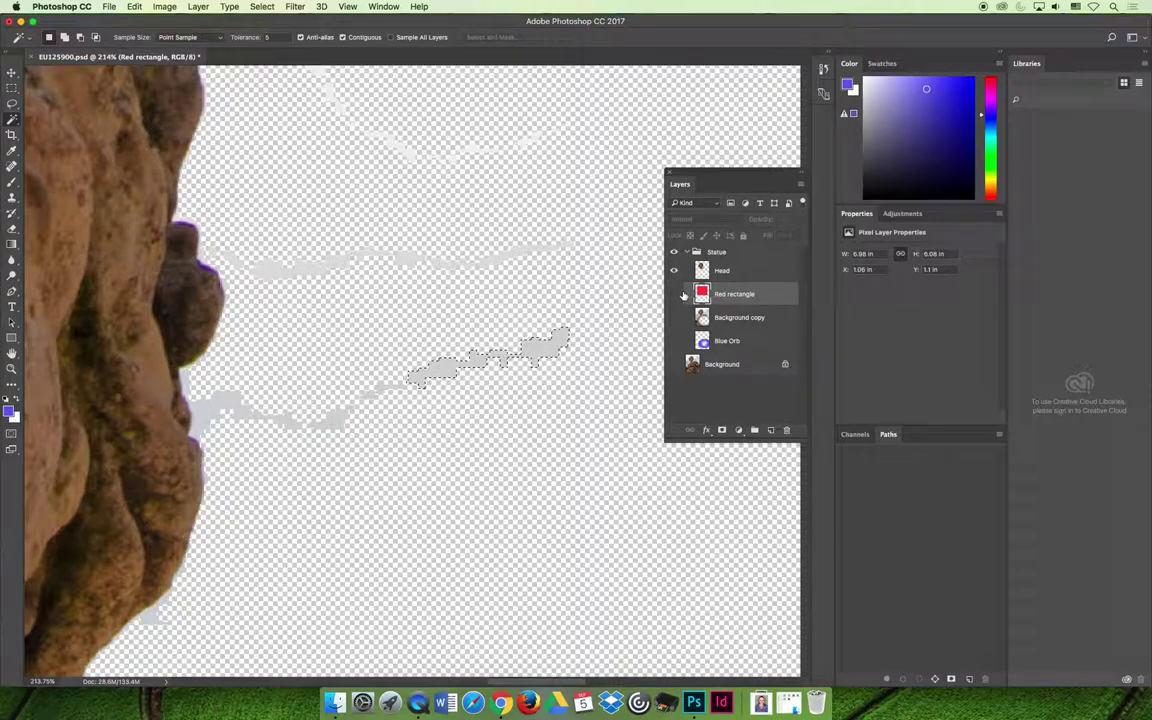
# Select Red rectangle, Background copy and Blue Orb together and lock them with All checked
pyautogui.keyDown('shift'); pyautogui.click(727, 342); pyautogui.keyUp('shift')
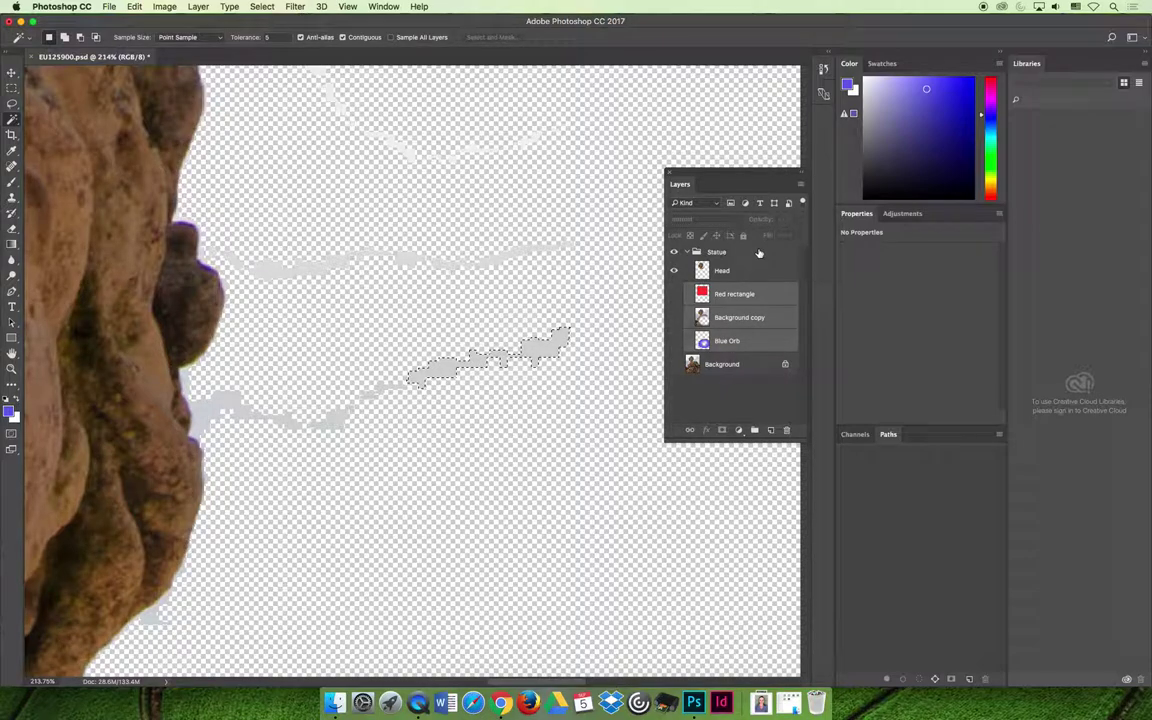
pyautogui.click(198, 7)
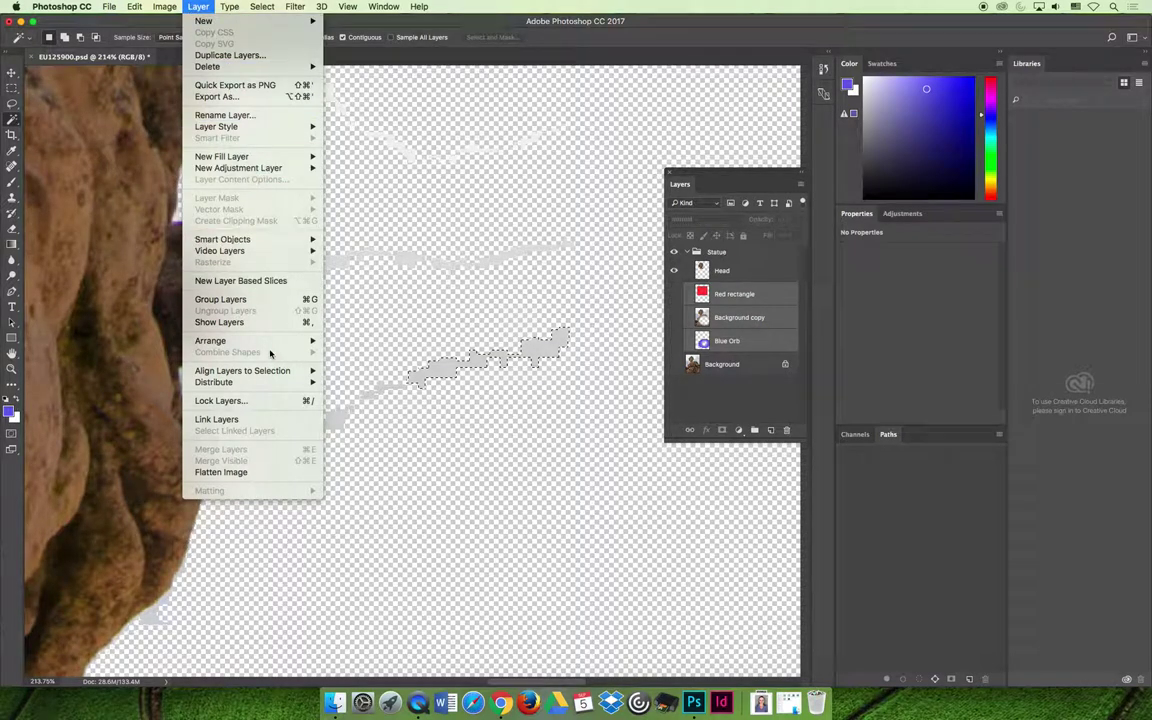
pyautogui.click(237, 401)
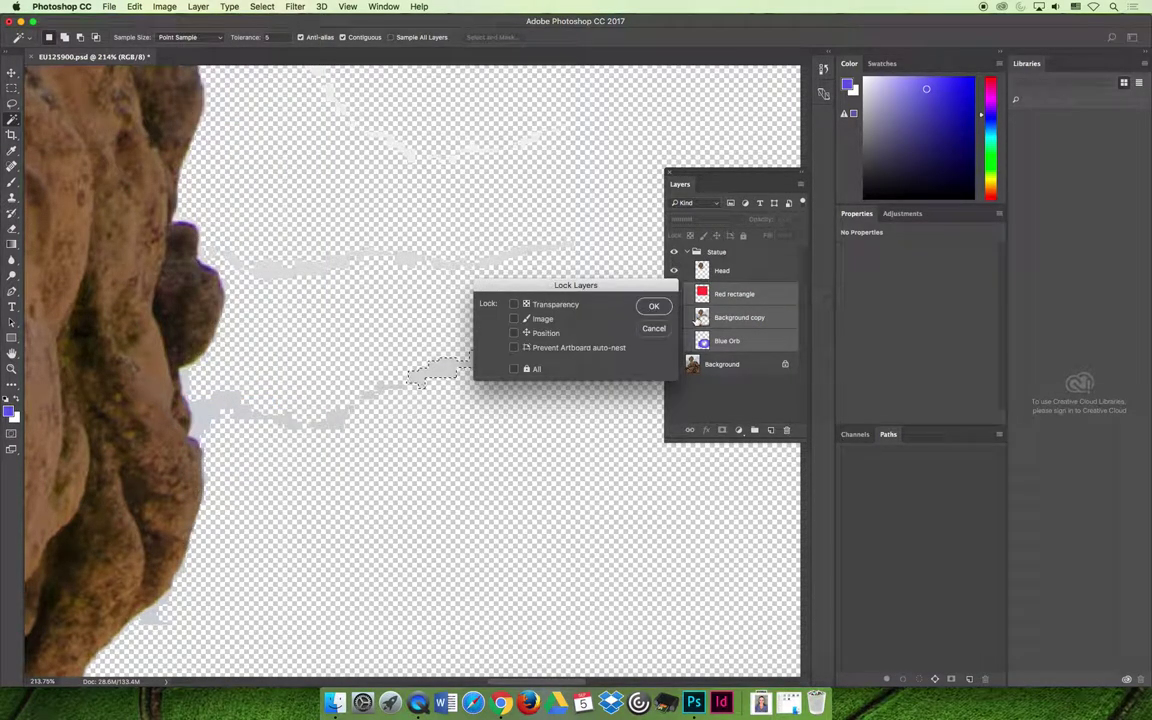
pyautogui.click(513, 370)
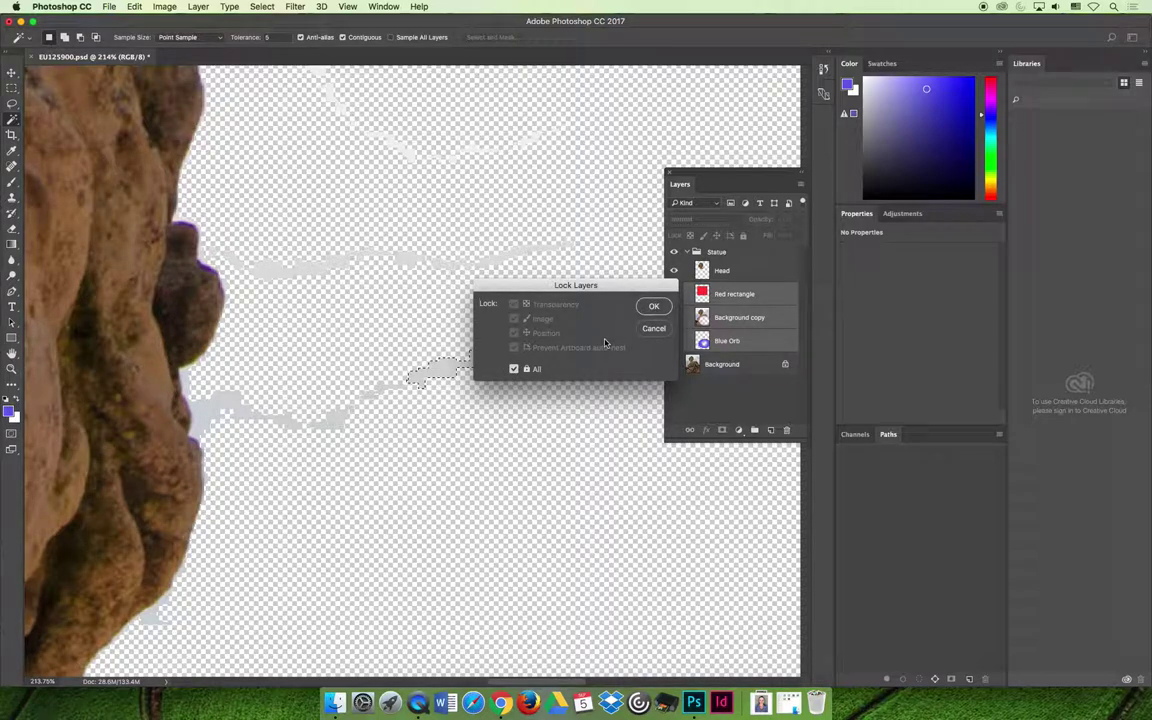
pyautogui.click(652, 306)
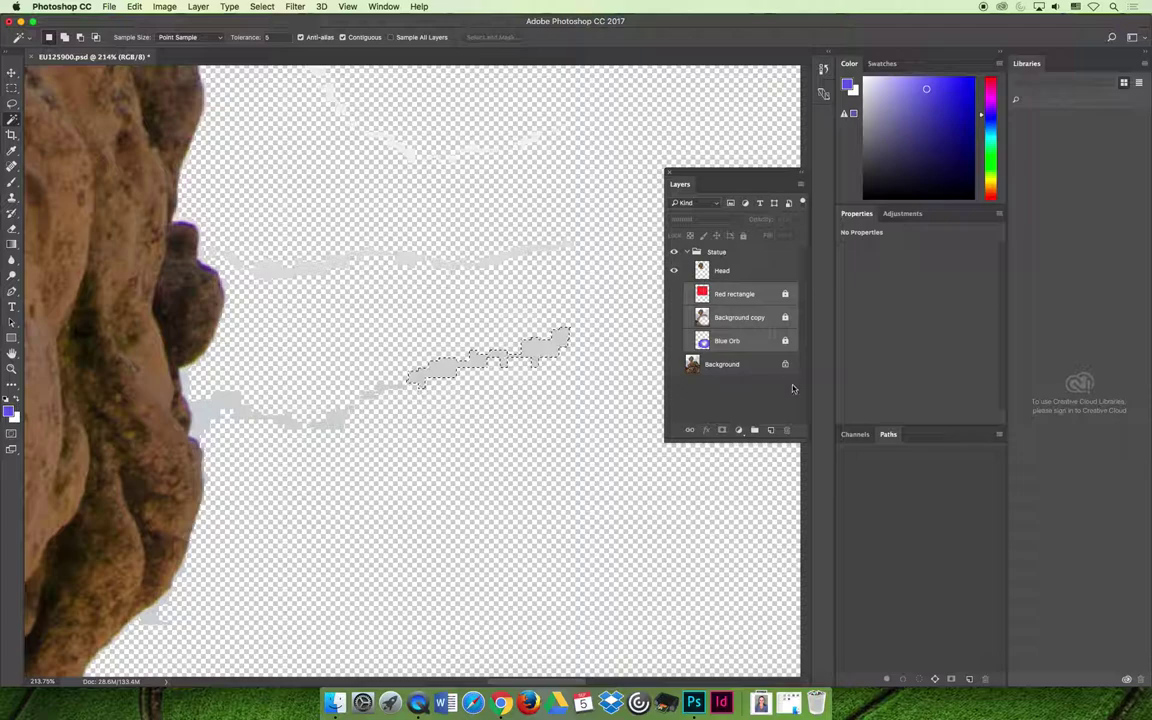
# On the Head layer, select and delete the grey brush-stroke blobs below the statue, then deselect
pyautogui.click(727, 341)
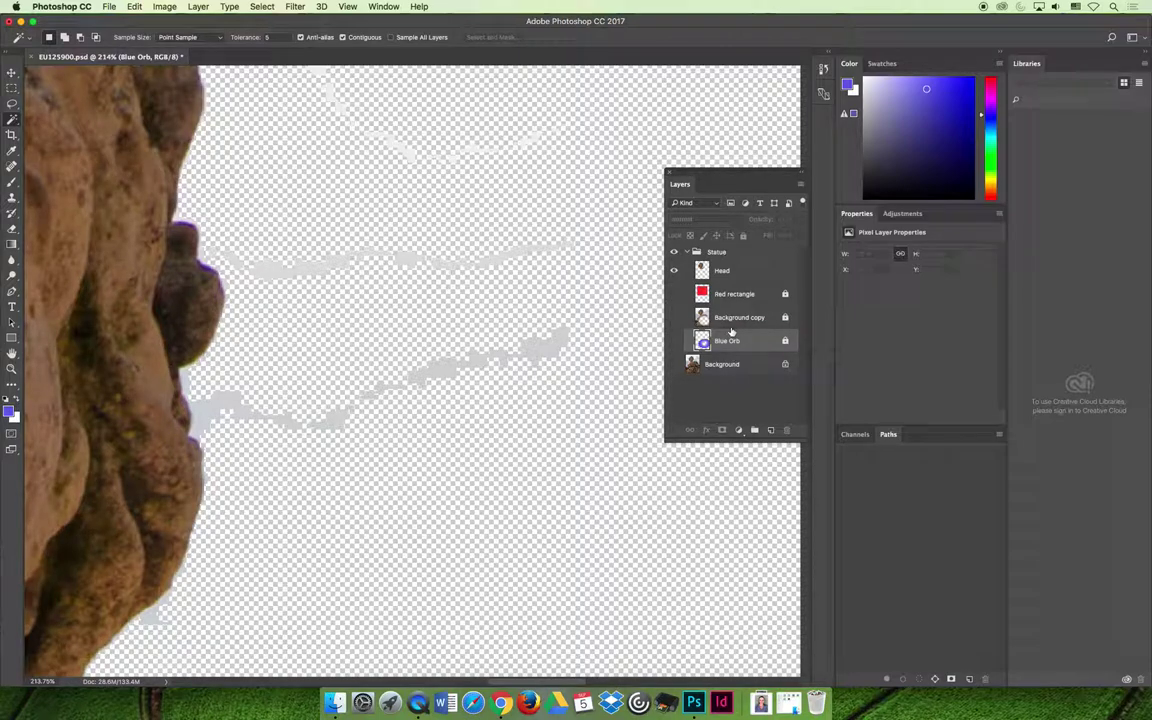
pyautogui.click(753, 272)
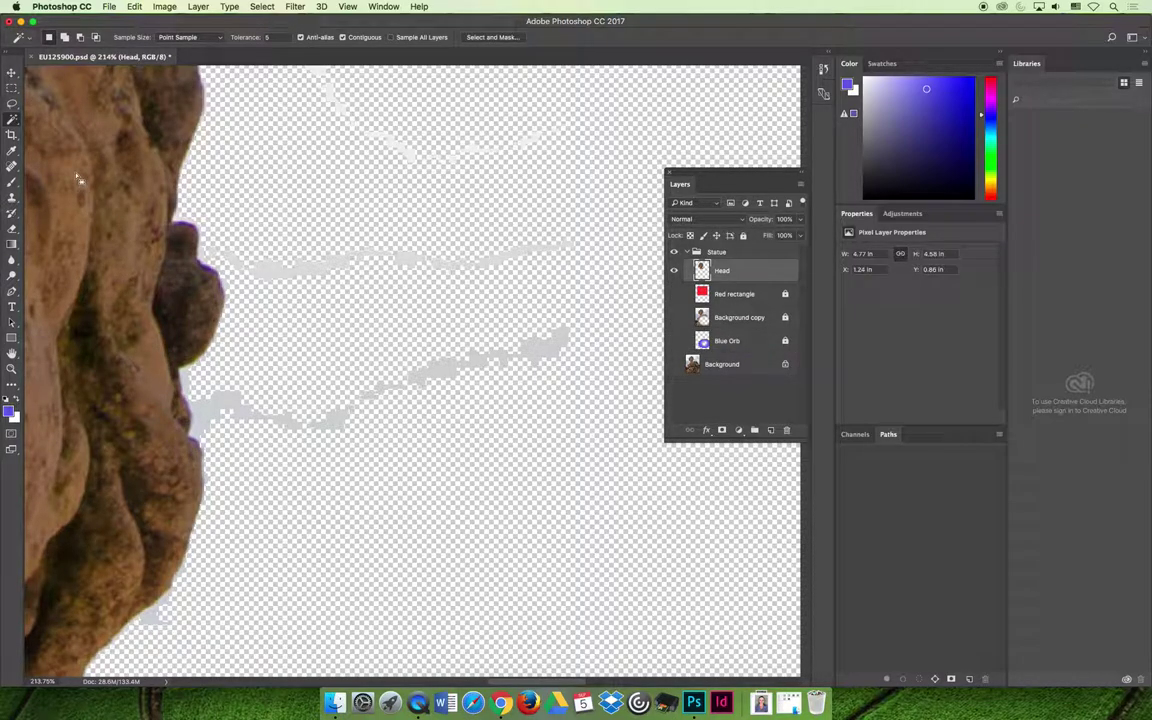
pyautogui.click(450, 372)
pyautogui.press('Delete')
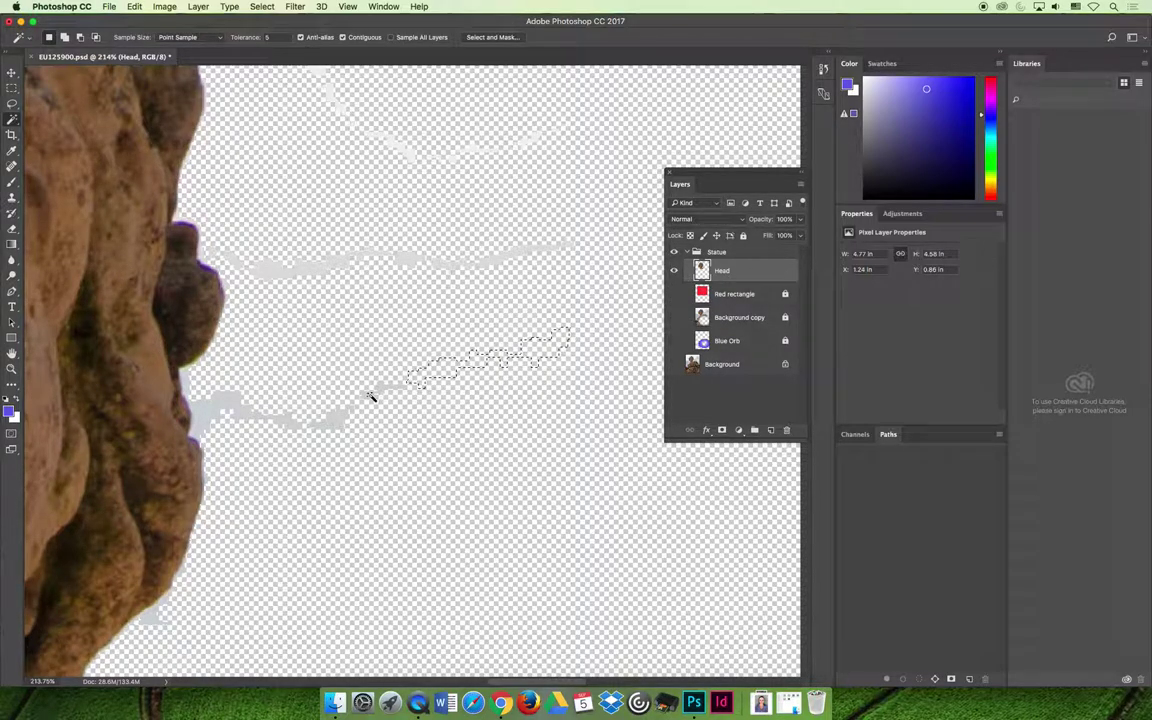
pyautogui.click(372, 395)
pyautogui.click(336, 422)
pyautogui.press('Delete')
pyautogui.click(378, 392)
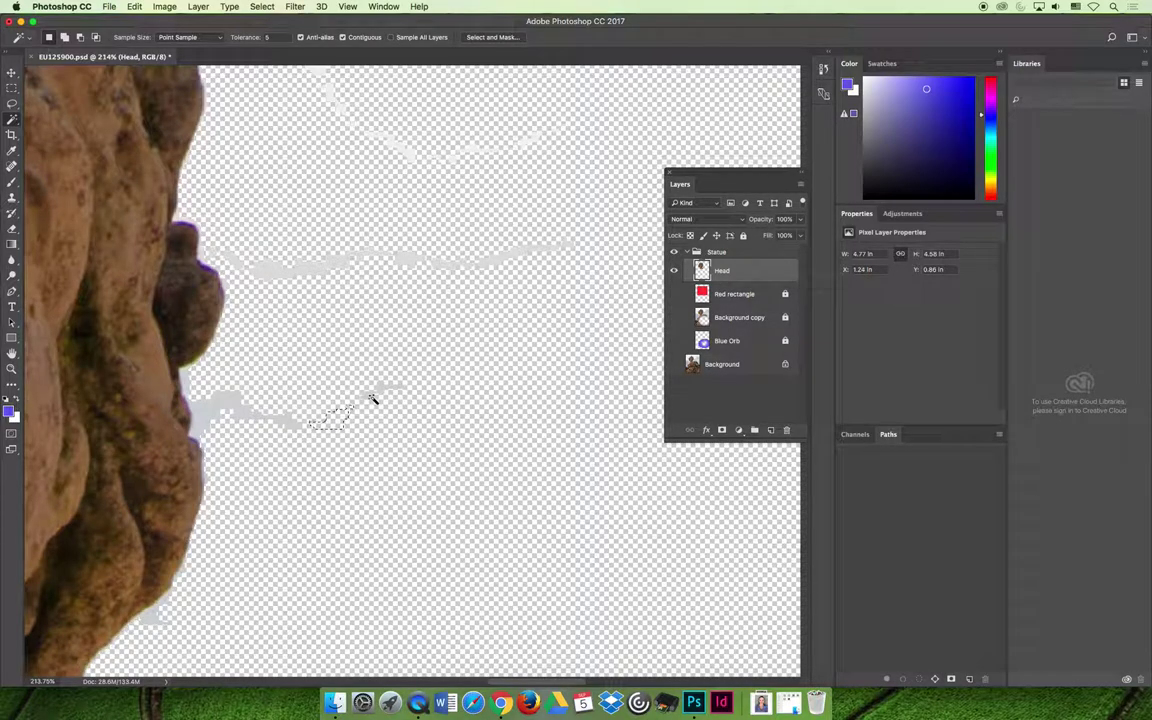
pyautogui.press('Delete')
pyautogui.click(288, 422)
pyautogui.press('Delete')
pyautogui.click(306, 393)
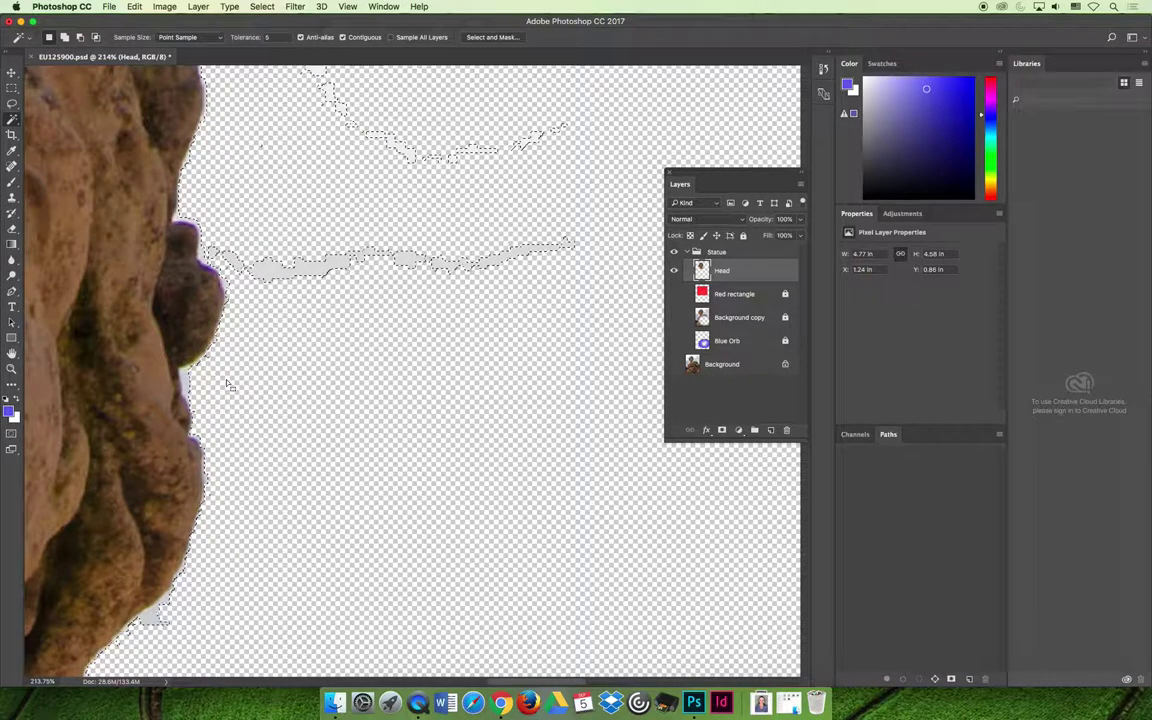
pyautogui.press('super+d')
# Magic Wand-select the faint grey strokes along the statue's edges and top, then fit the canvas on screen
pyautogui.click(307, 274)
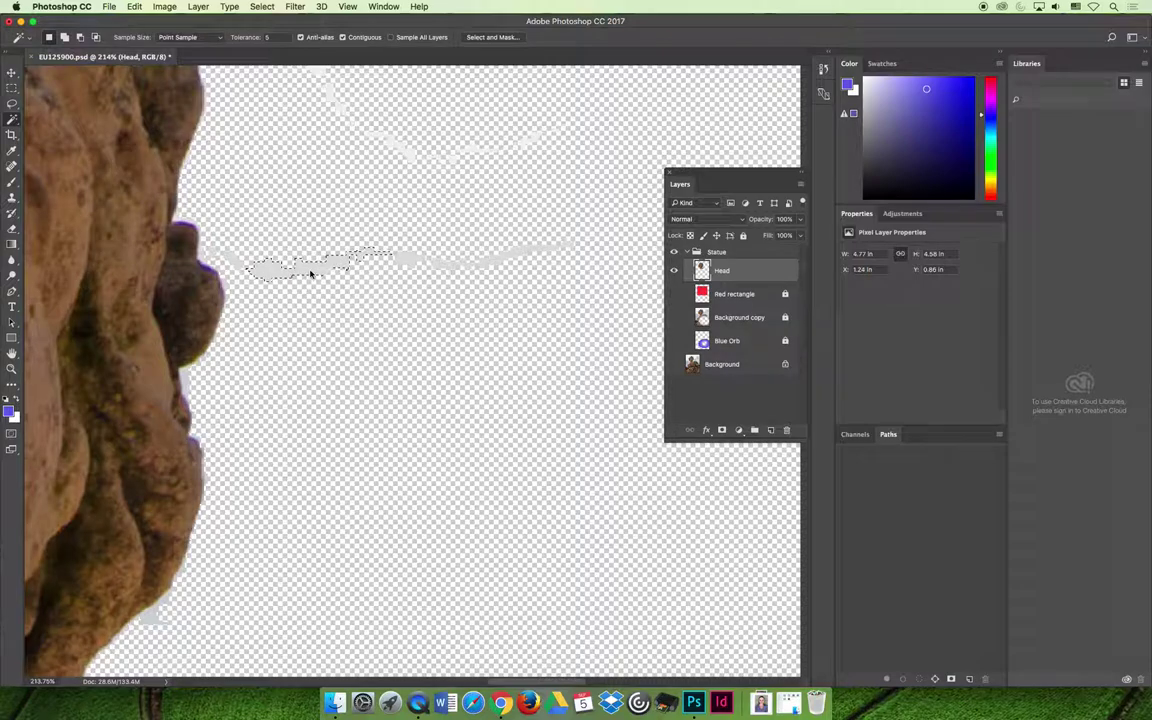
pyautogui.click(213, 250)
pyautogui.click(411, 260)
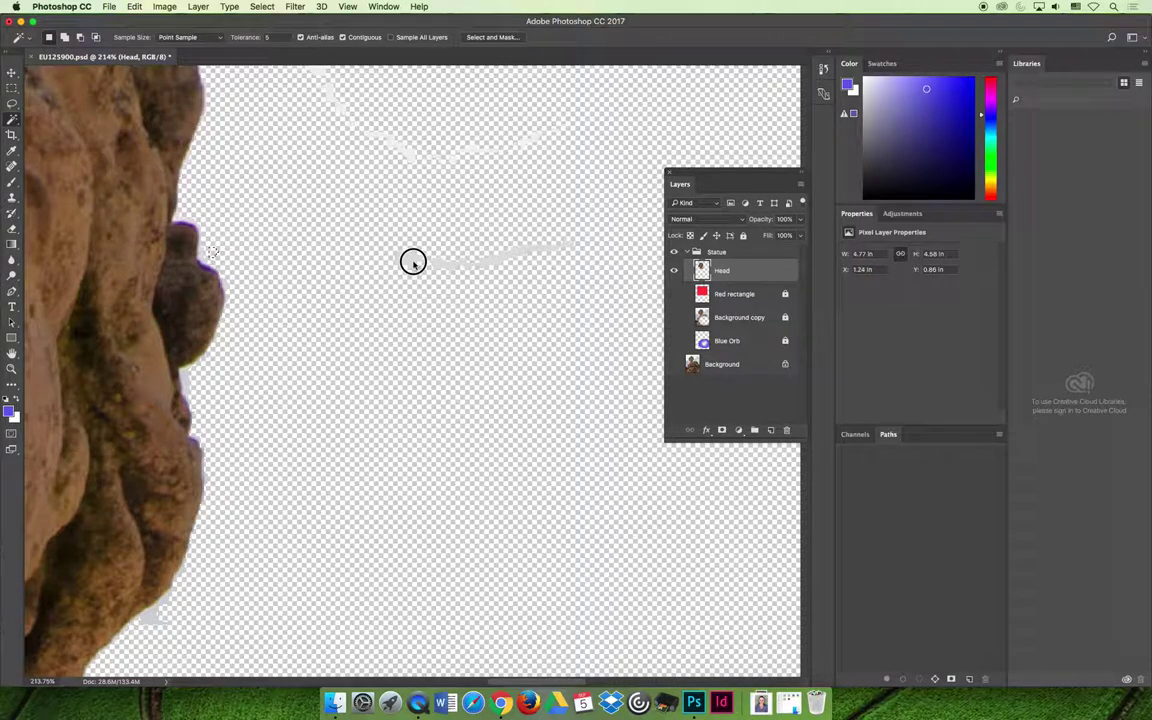
pyautogui.click(530, 147)
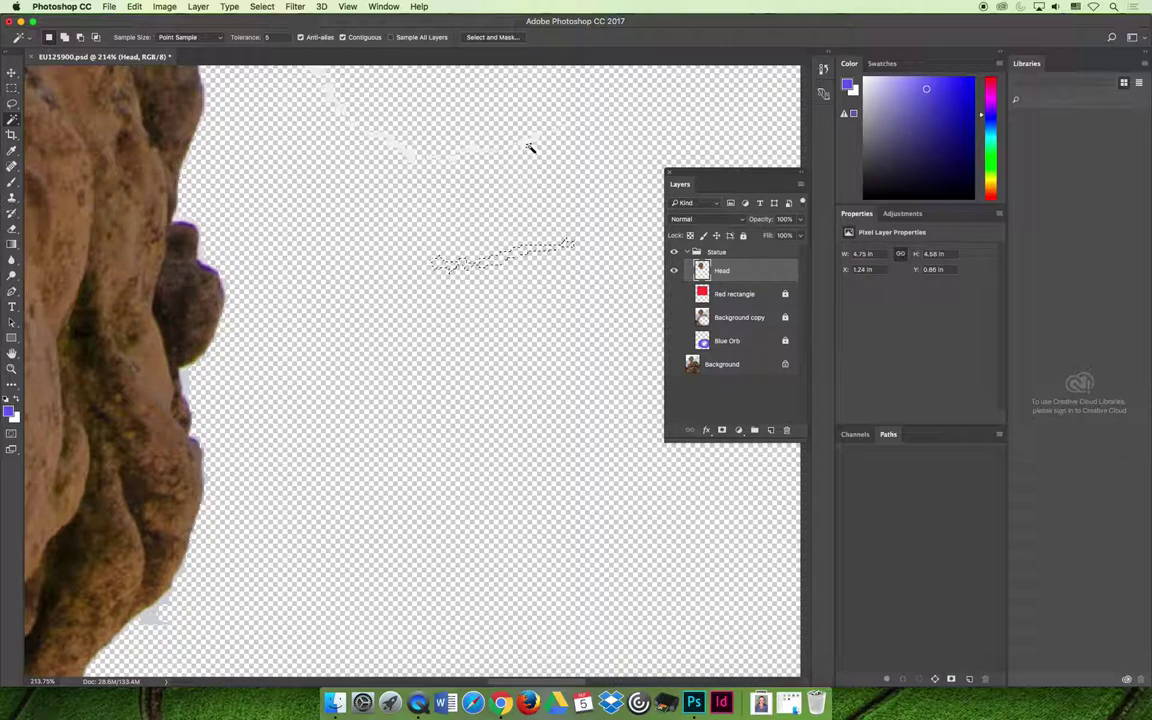
pyautogui.click(368, 275)
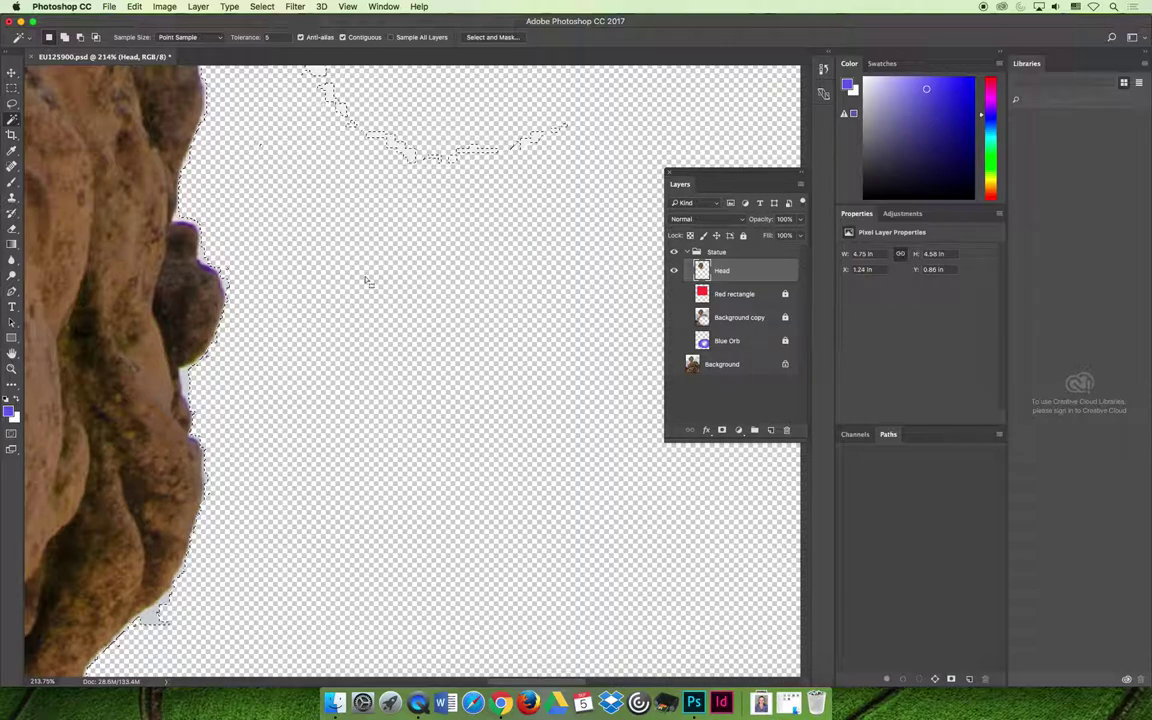
pyautogui.click(411, 140)
pyautogui.click(411, 158)
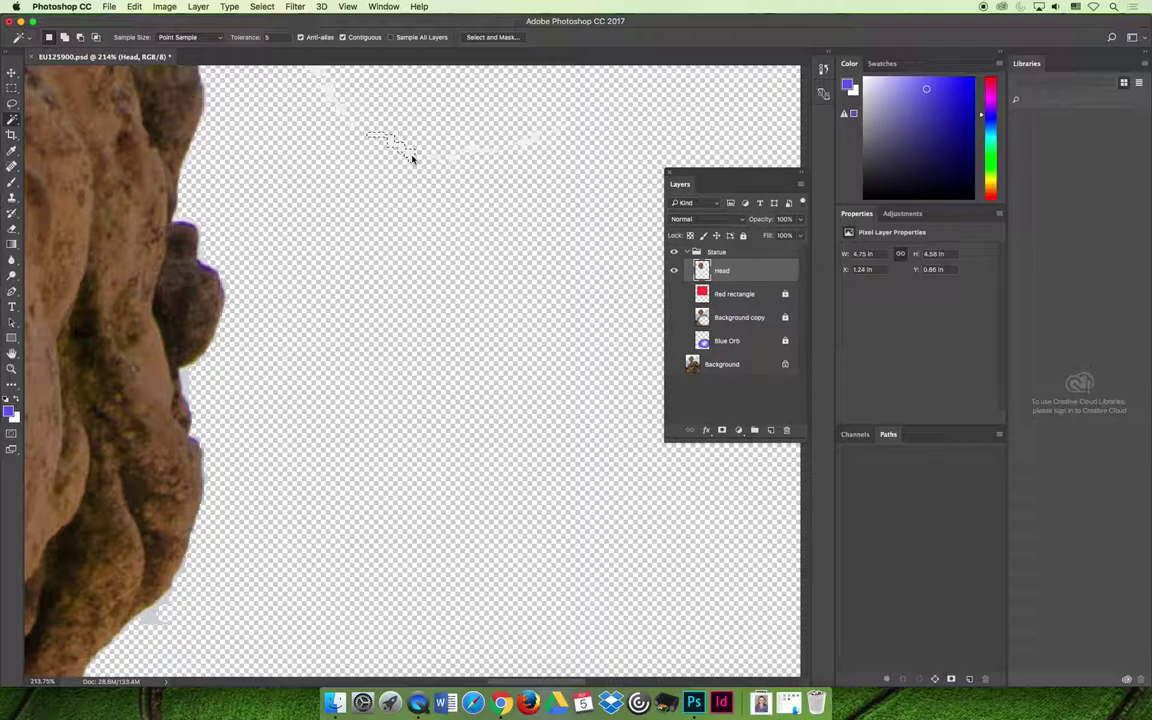
pyautogui.click(470, 153)
pyautogui.click(455, 160)
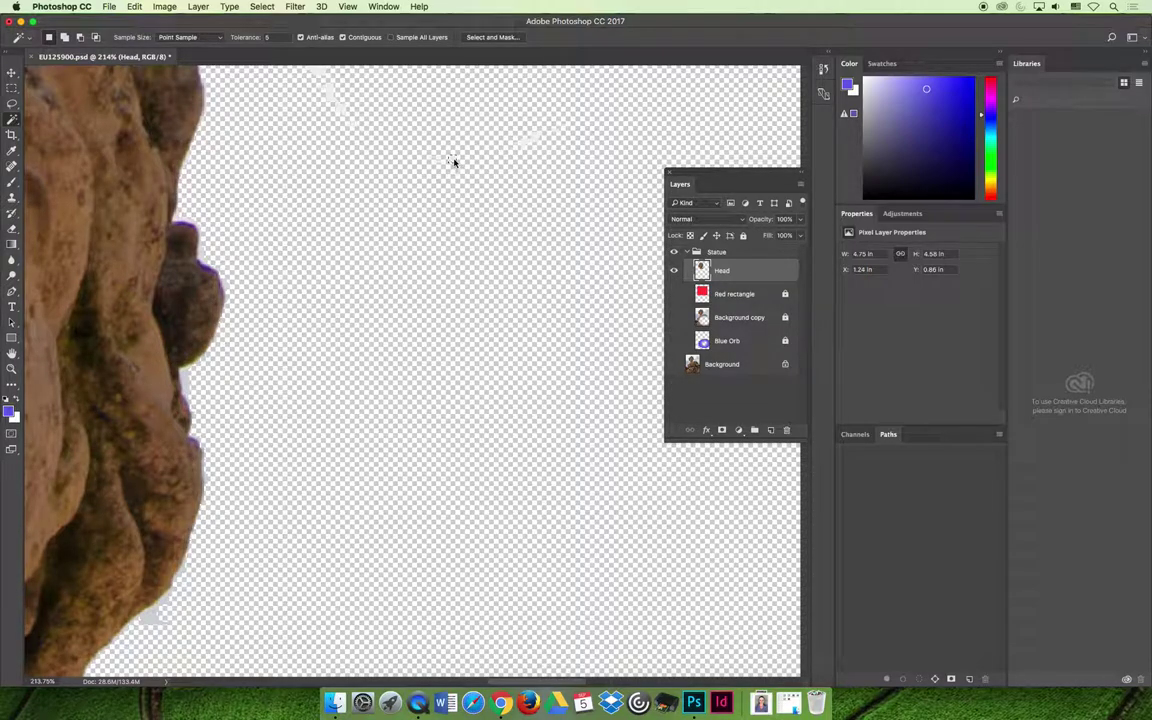
pyautogui.click(532, 140)
pyautogui.press('super+0')
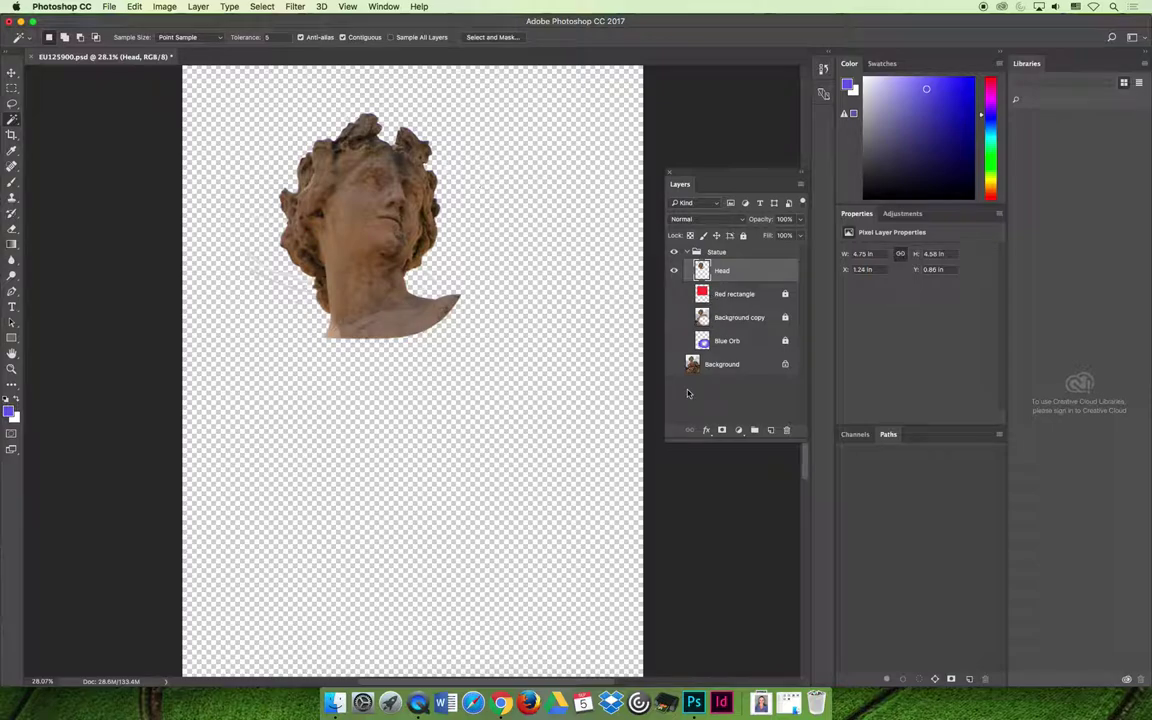
# Assign the Red colour label to the Head layer from its right-click menu
pyautogui.press('v')
pyautogui.click(731, 149)
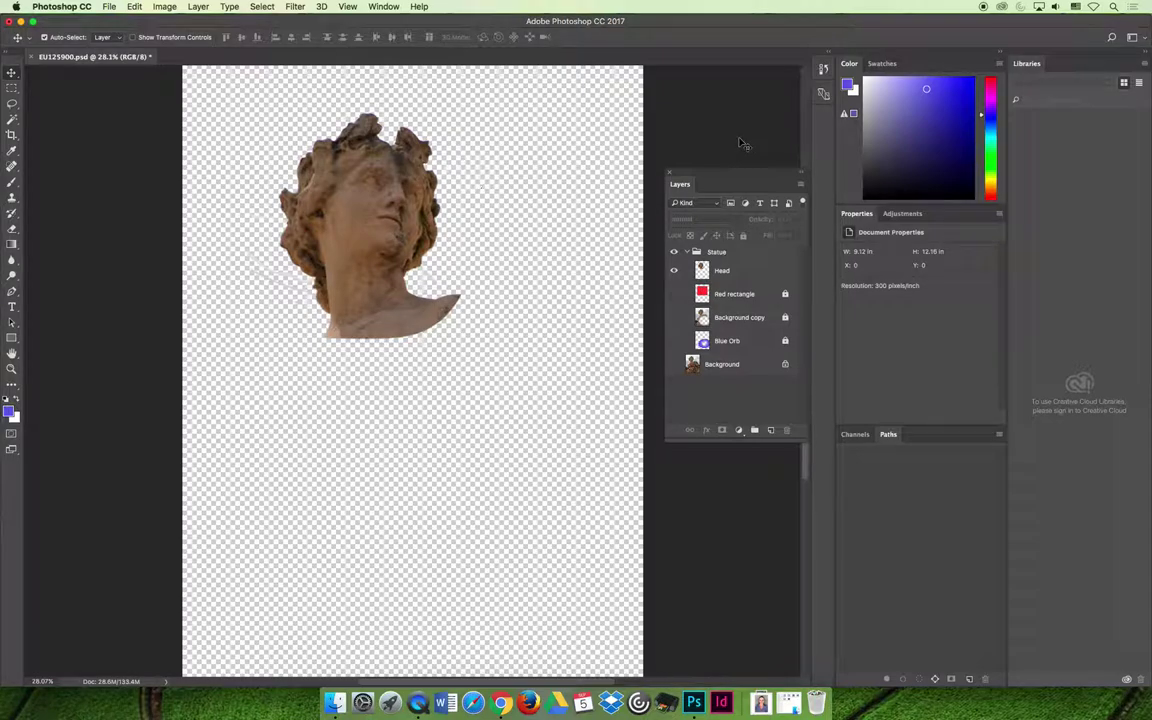
pyautogui.rightClick(733, 266)
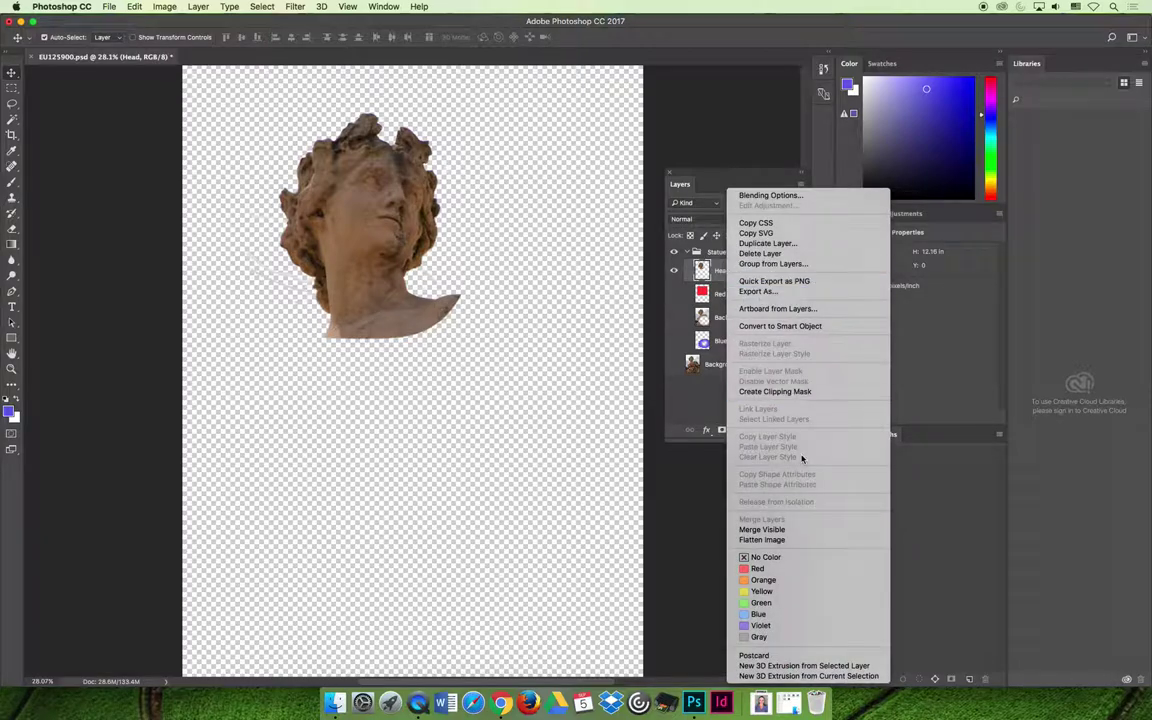
pyautogui.click(786, 518)
pyautogui.click(738, 406)
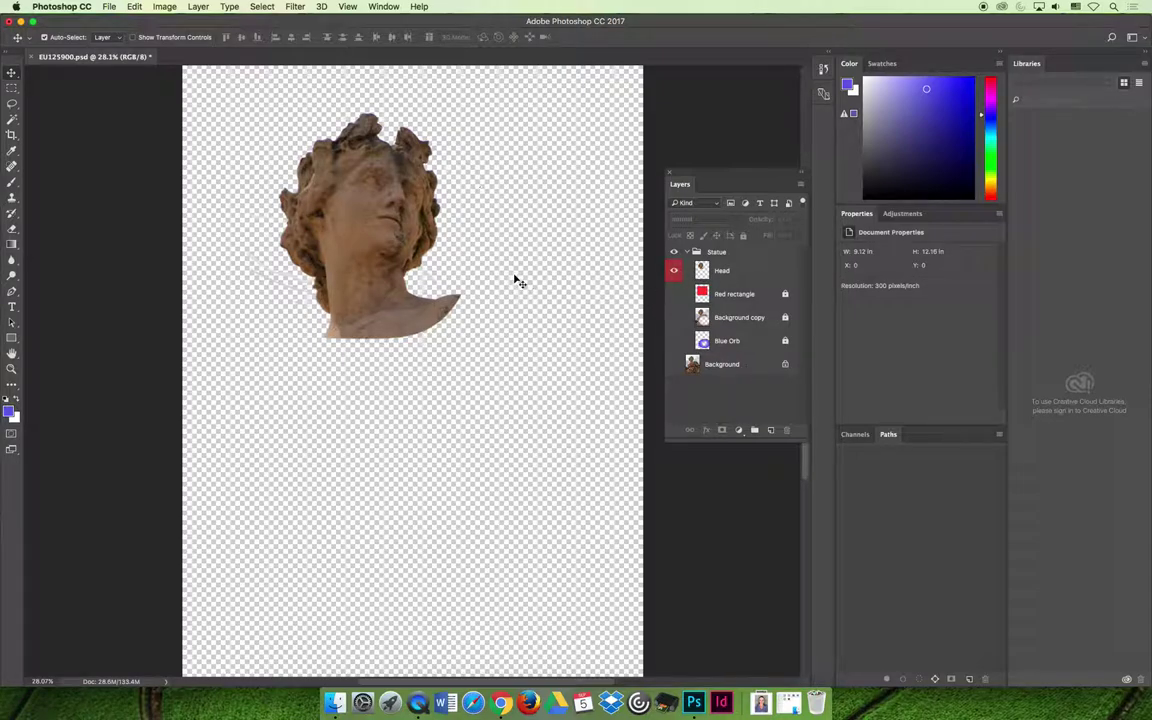
# Return to the Move tool and reselect the Head layer
pyautogui.click(12, 88)
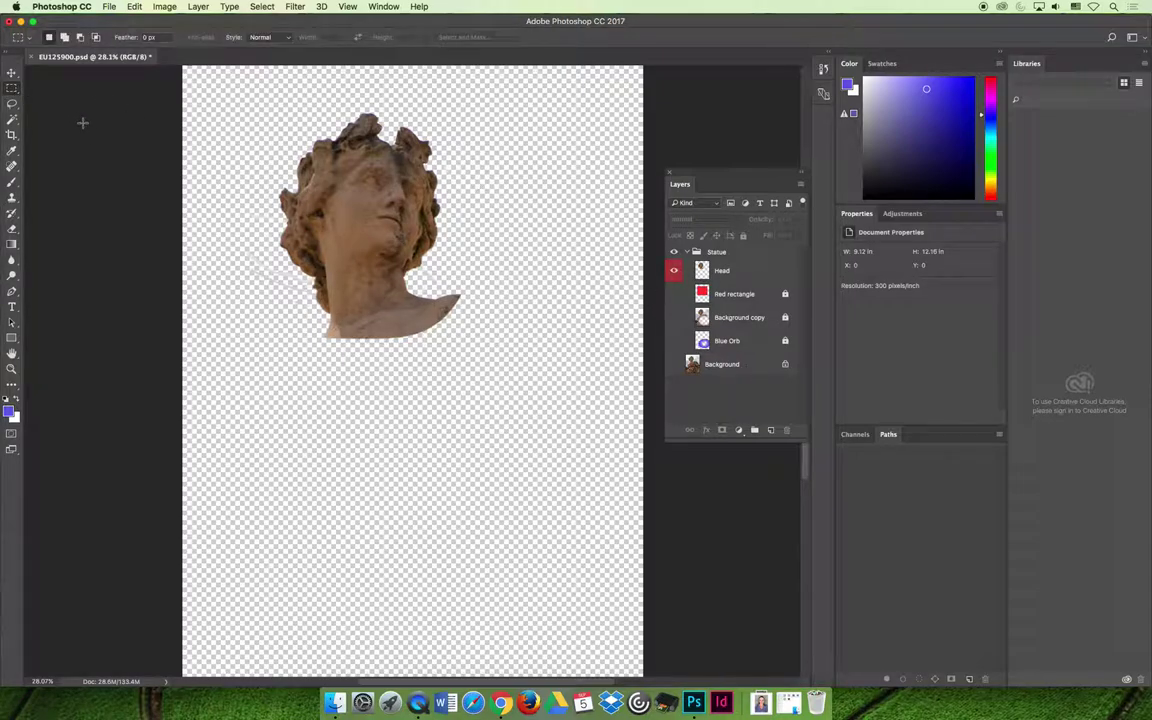
pyautogui.click(13, 74)
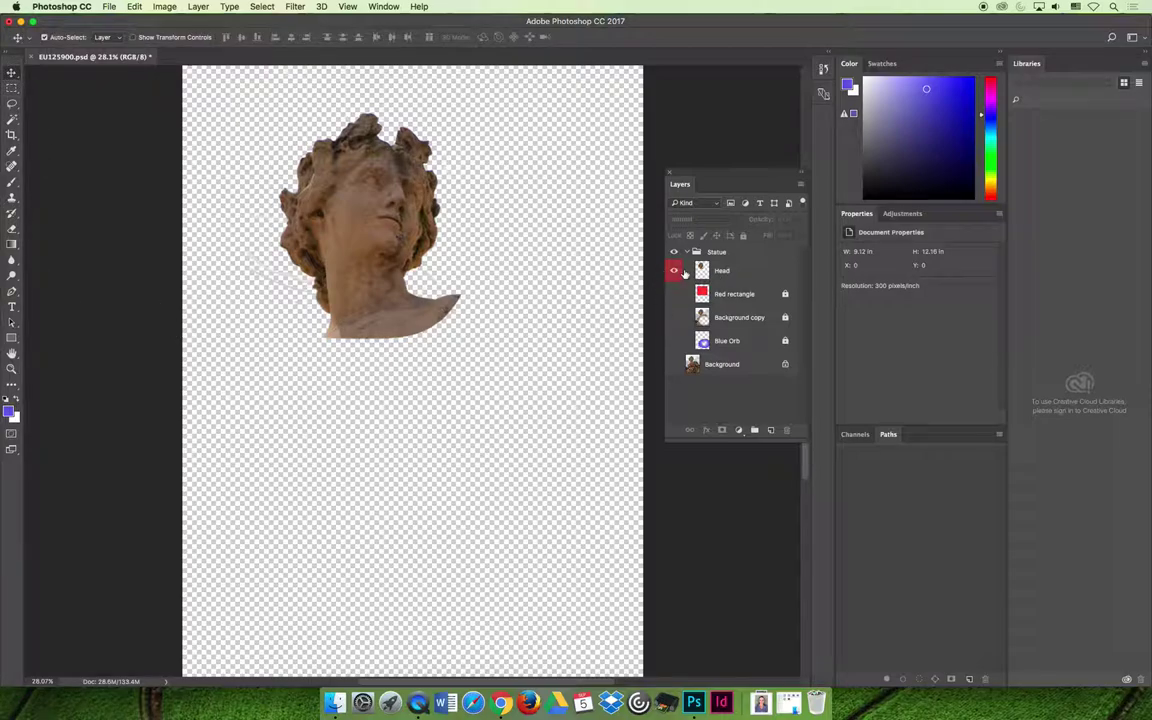
pyautogui.click(733, 272)
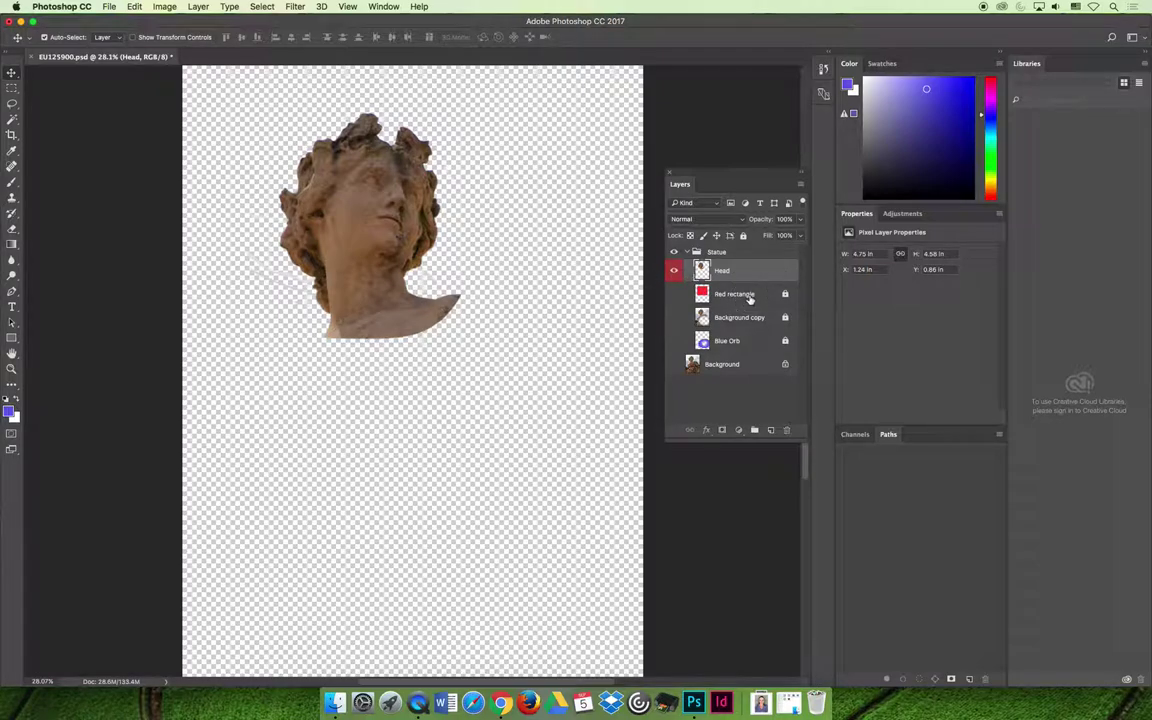
# Select the layers from Blue Orb up to Red rectangle and label them Green, leaving Head red
pyautogui.click(745, 298)
pyautogui.keyDown('shift'); pyautogui.click(734, 365); pyautogui.keyUp('shift')
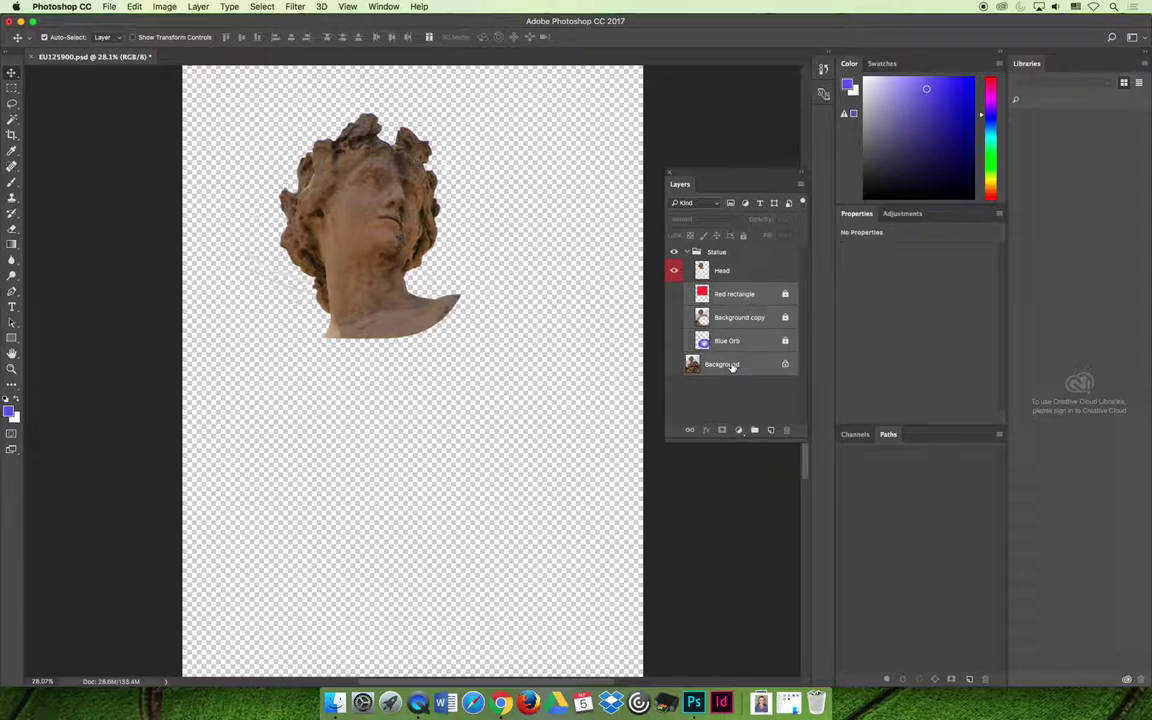
pyautogui.rightClick(738, 320)
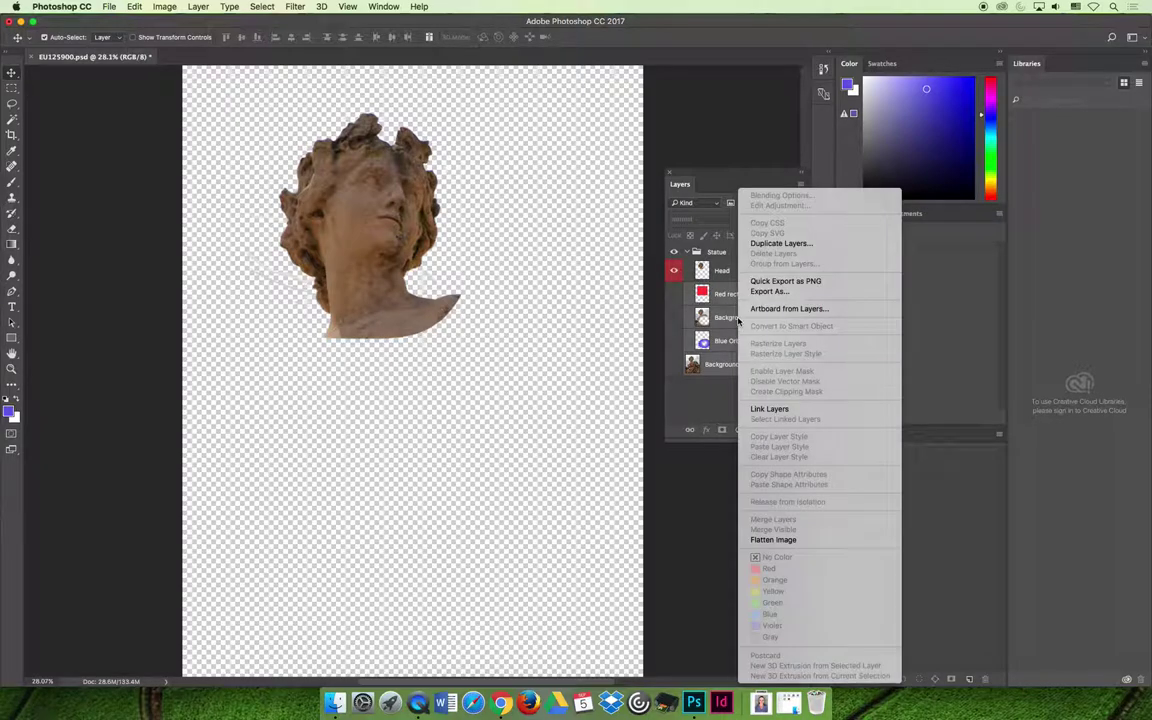
pyautogui.click(726, 341)
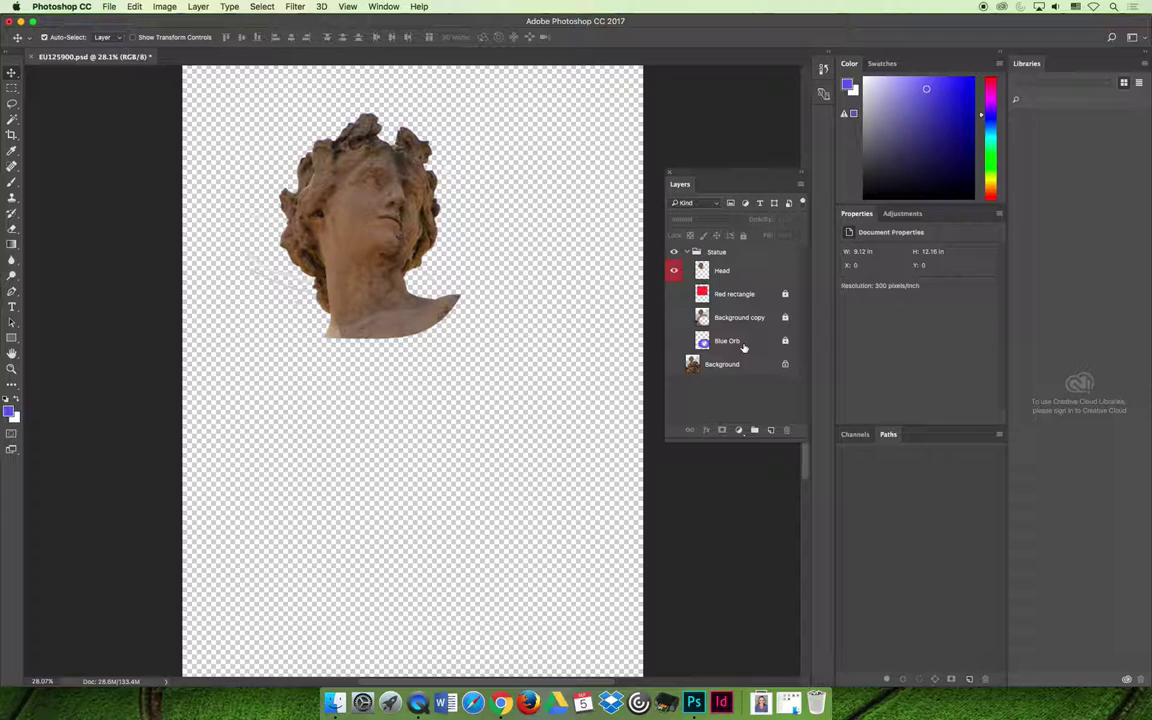
pyautogui.keyDown('shift'); pyautogui.click(738, 310); pyautogui.keyUp('shift')
pyautogui.rightClick(738, 310)
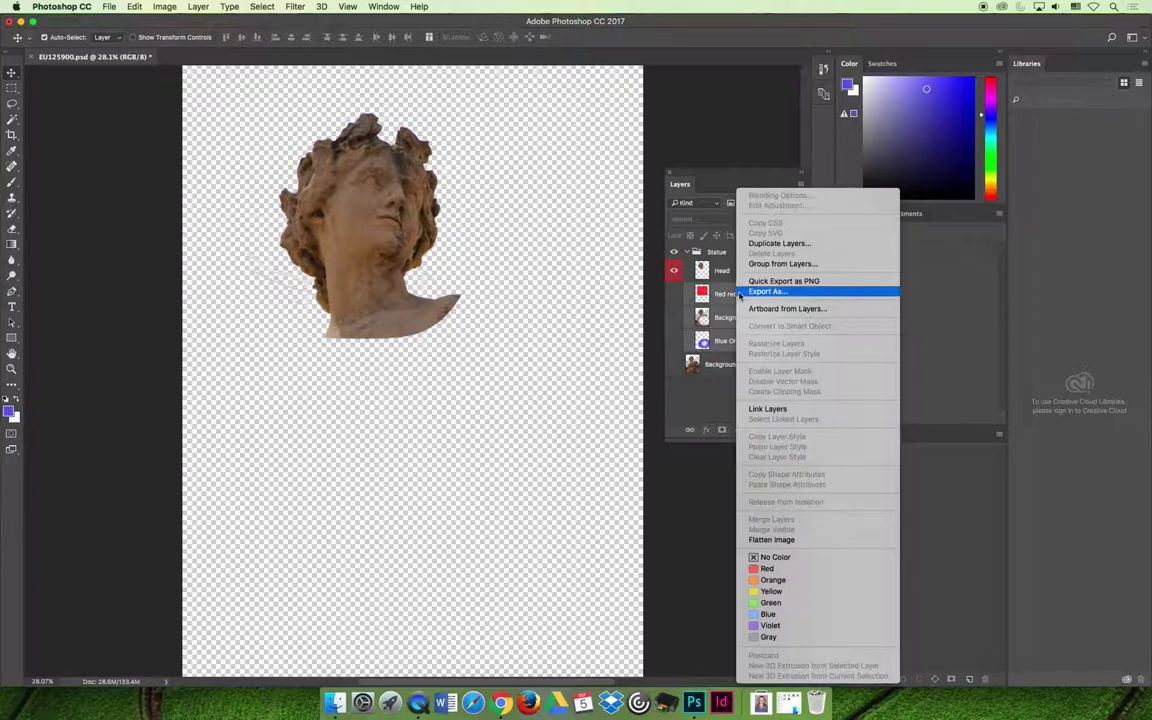
pyautogui.click(769, 603)
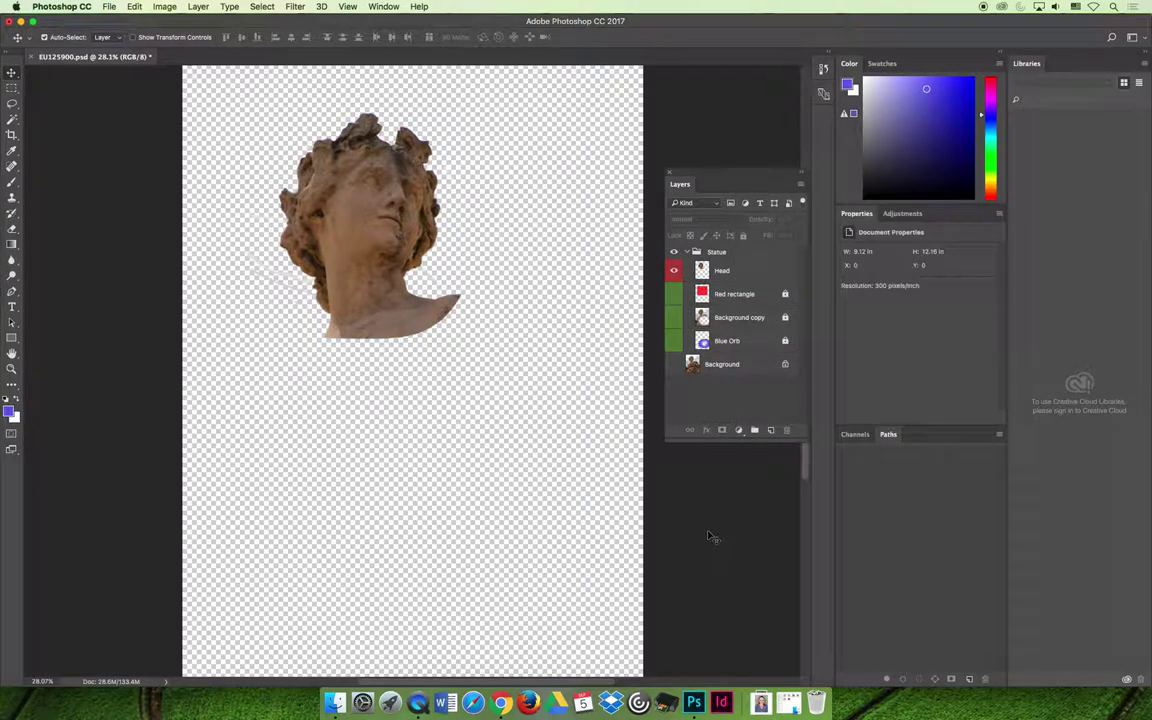